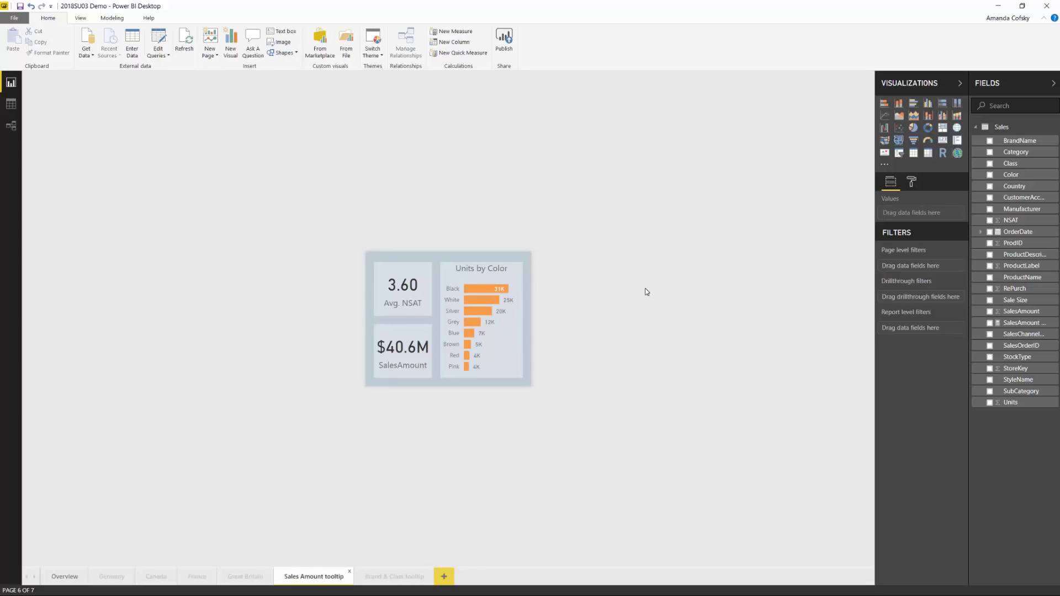
Check the page size type options for the Sales Amount tooltip page, keeping the type as Tooltip.
left_click(912, 184)
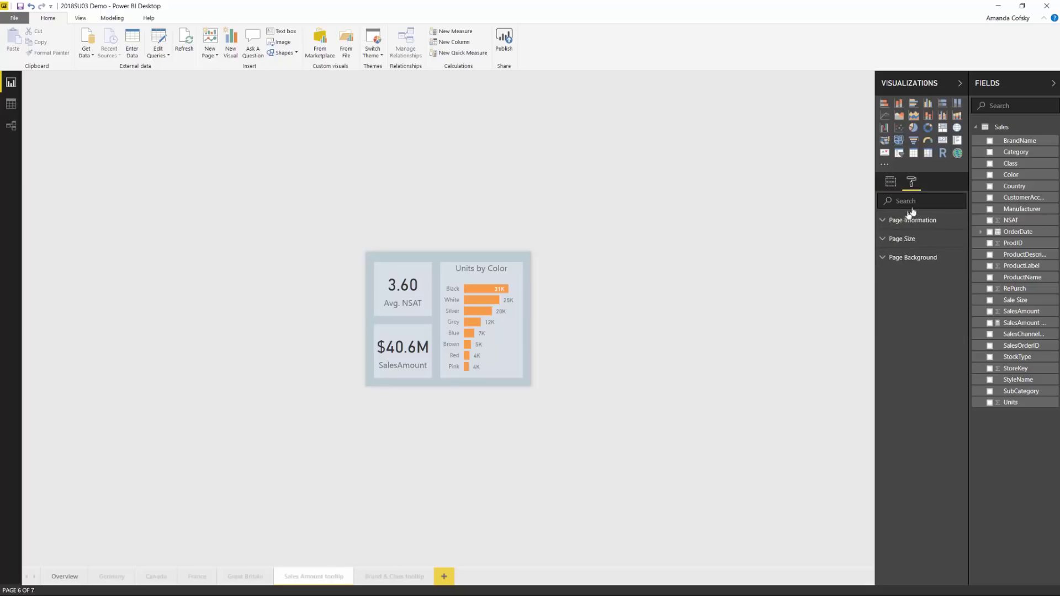
left_click(905, 242)
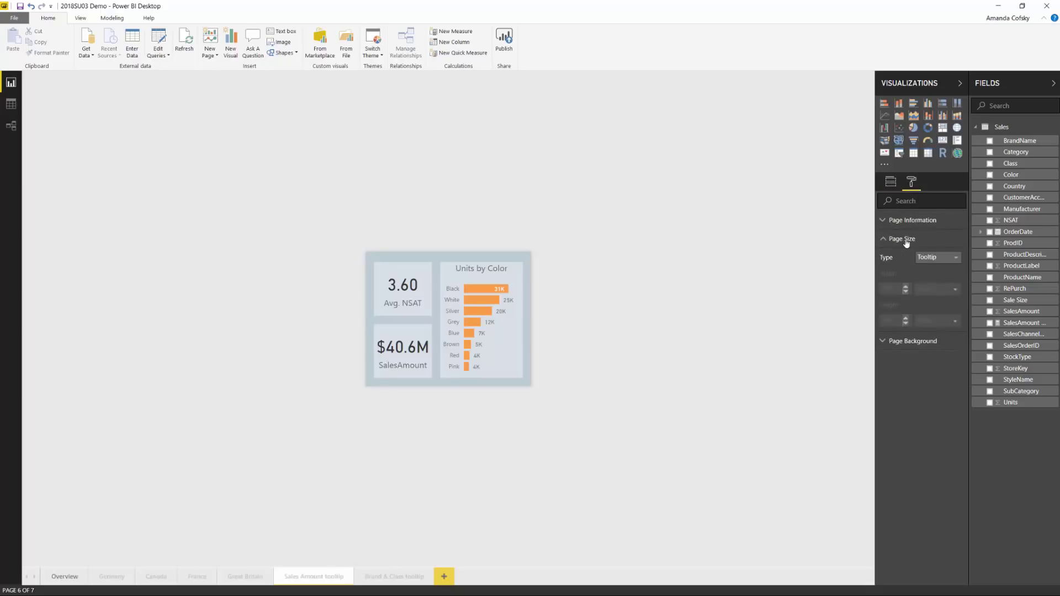
left_click(930, 258)
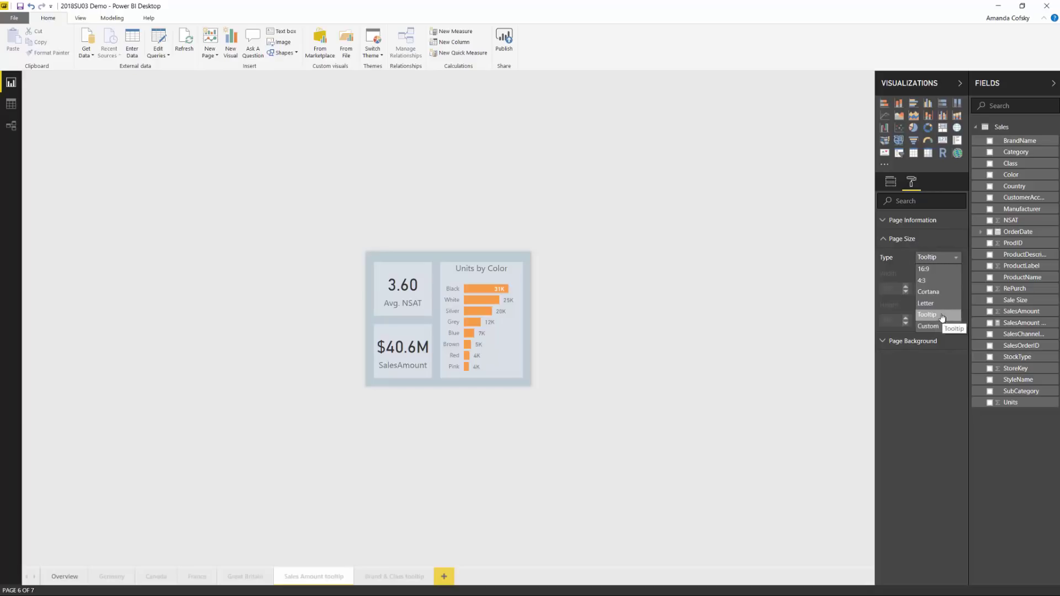
left_click(954, 261)
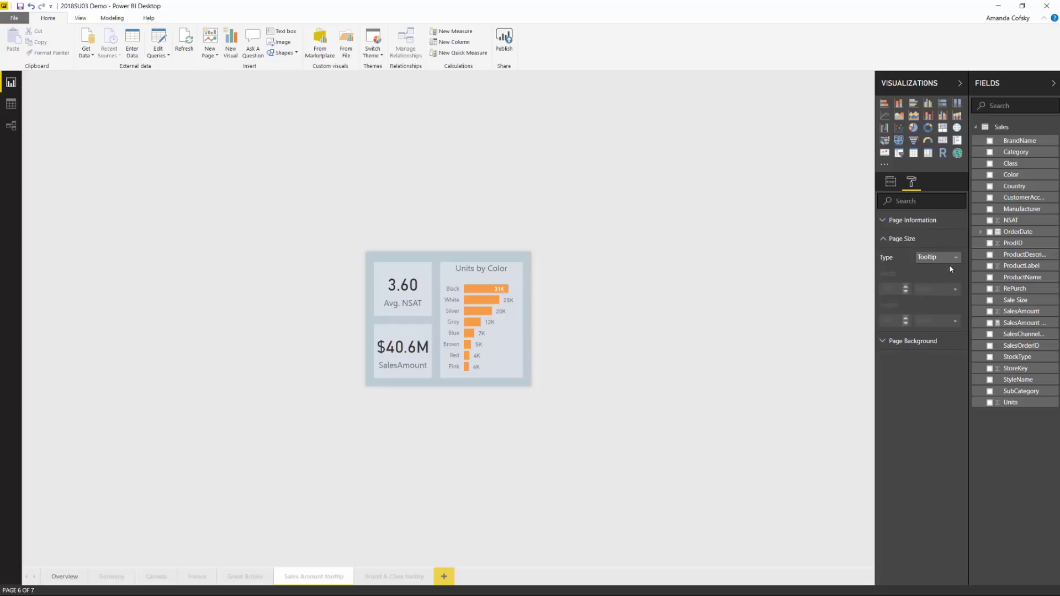
left_click(949, 260)
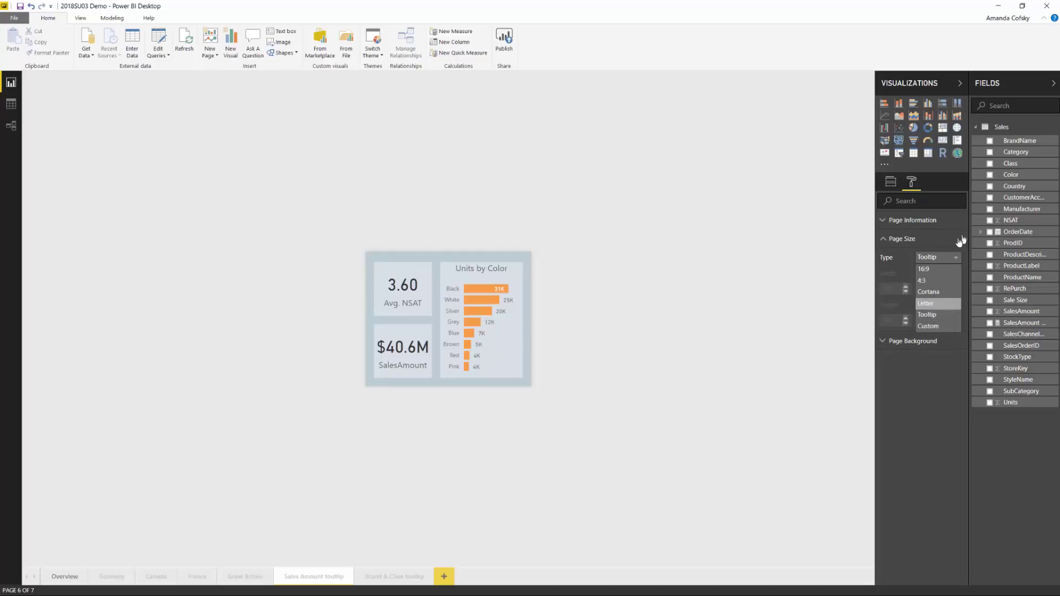
left_click(895, 245)
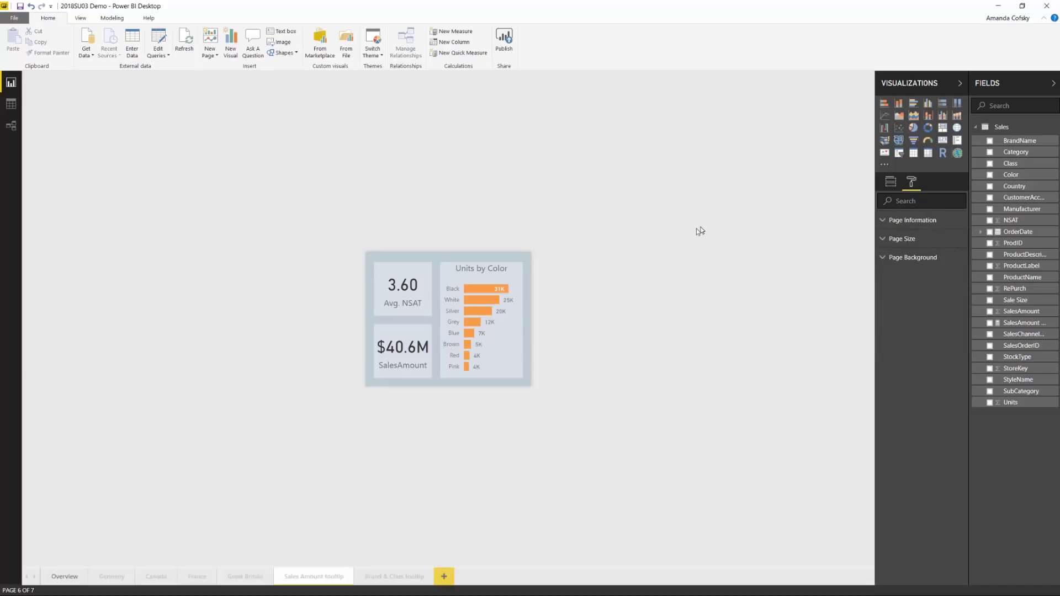
Review the page view options for the Sales Amount tooltip page, leaving Actual Size in use.
left_click(81, 20)
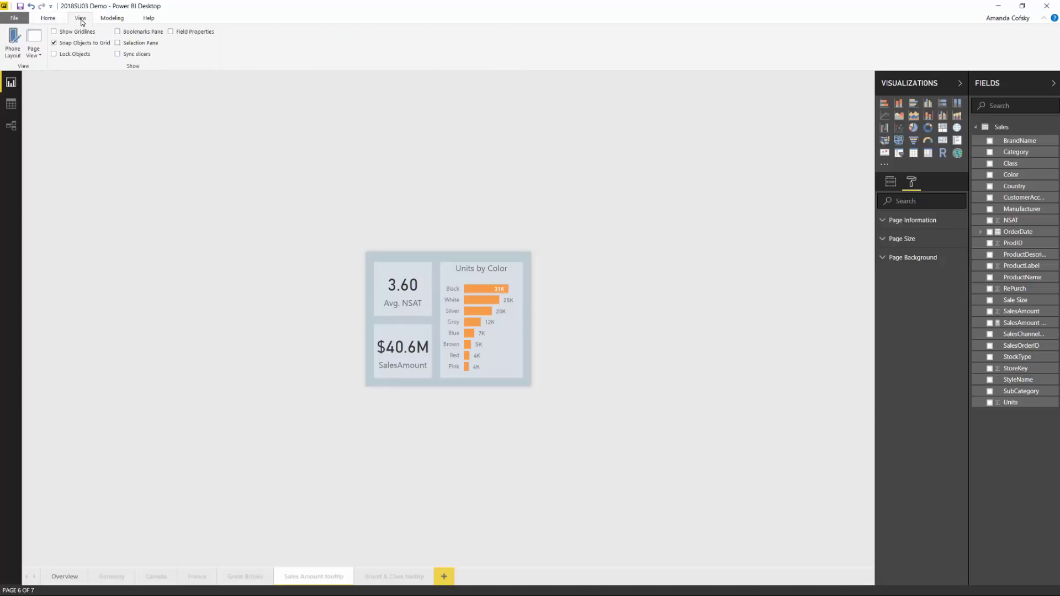
left_click(38, 56)
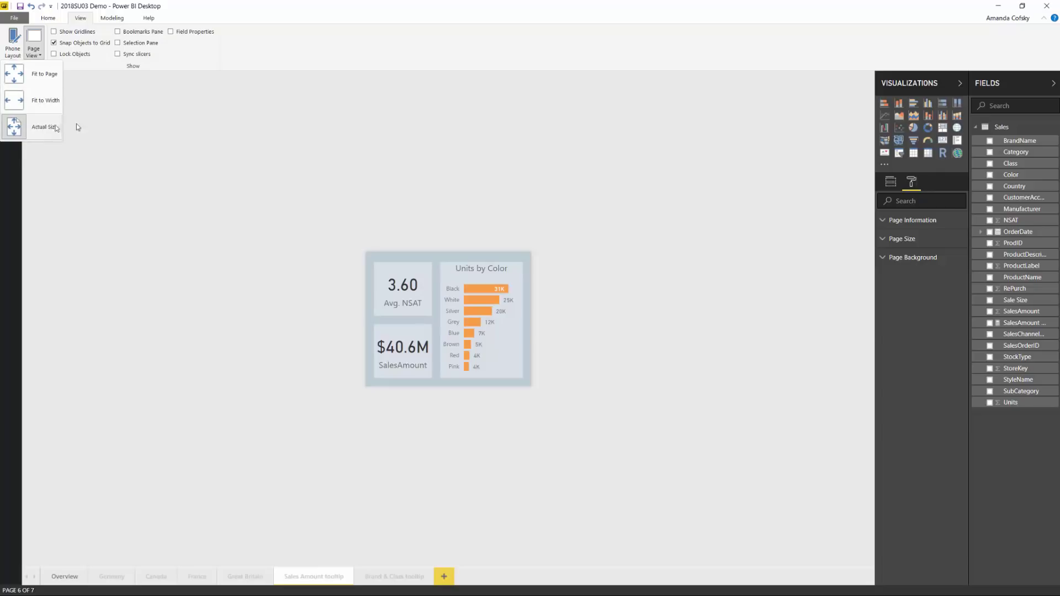
left_click(131, 137)
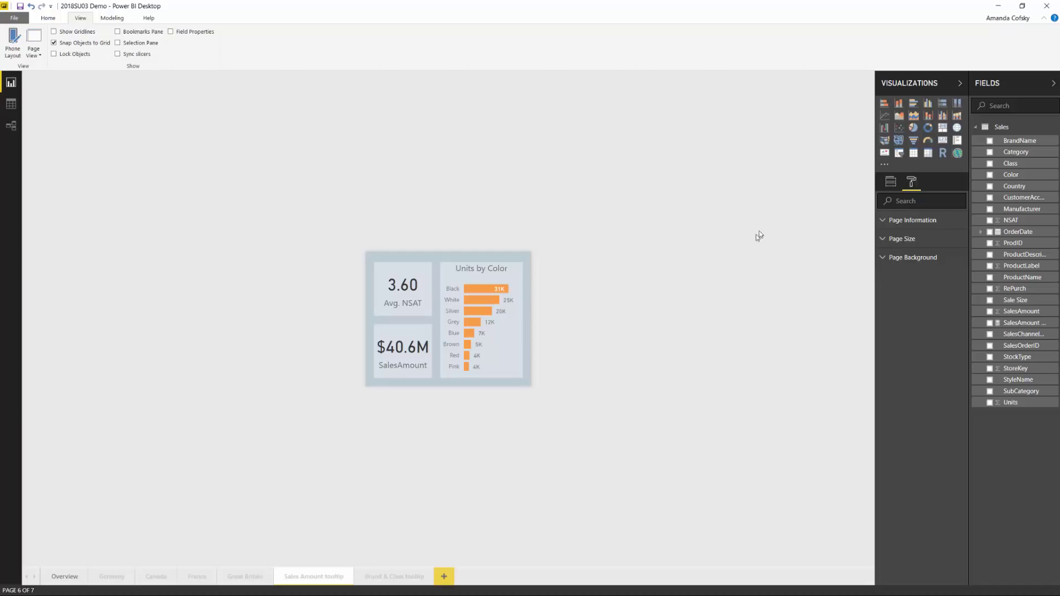
Turn on the Tooltip page information setting for both the Sales Amount tooltip and Brand & Class tooltip pages.
left_click(898, 226)
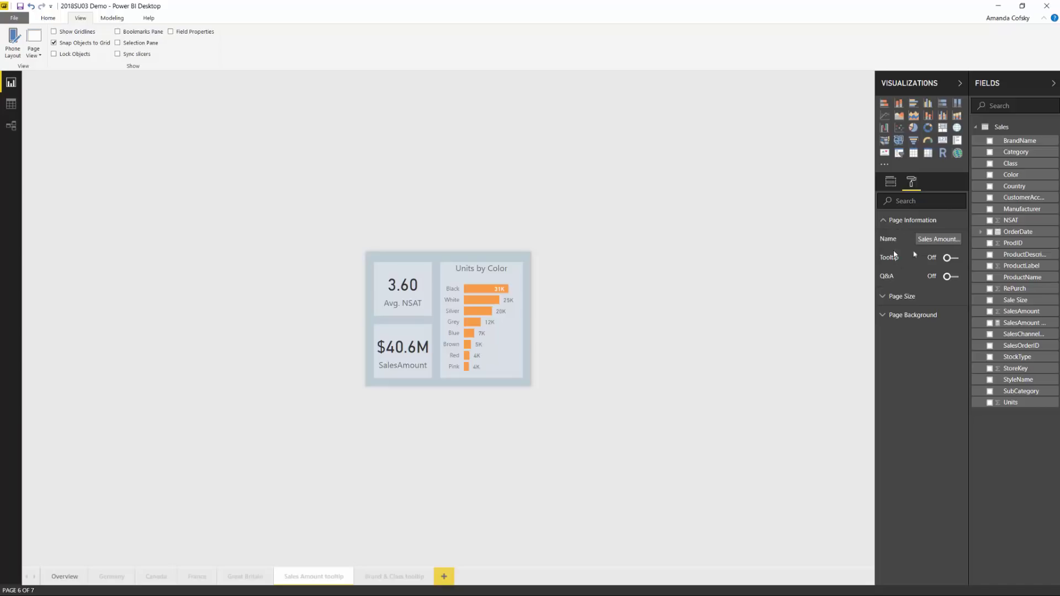
left_click(945, 258)
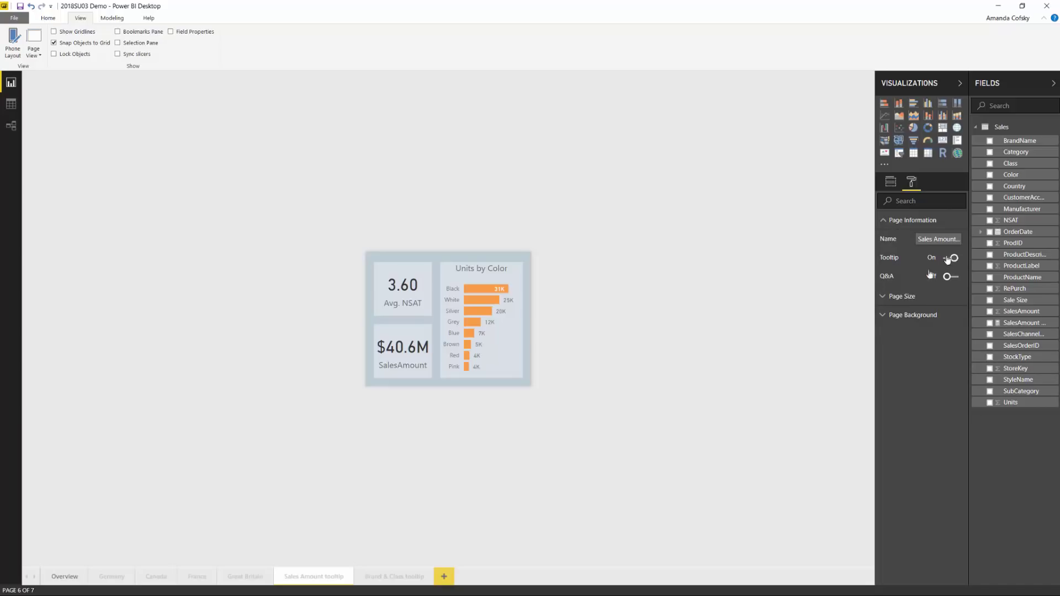
left_click(391, 574)
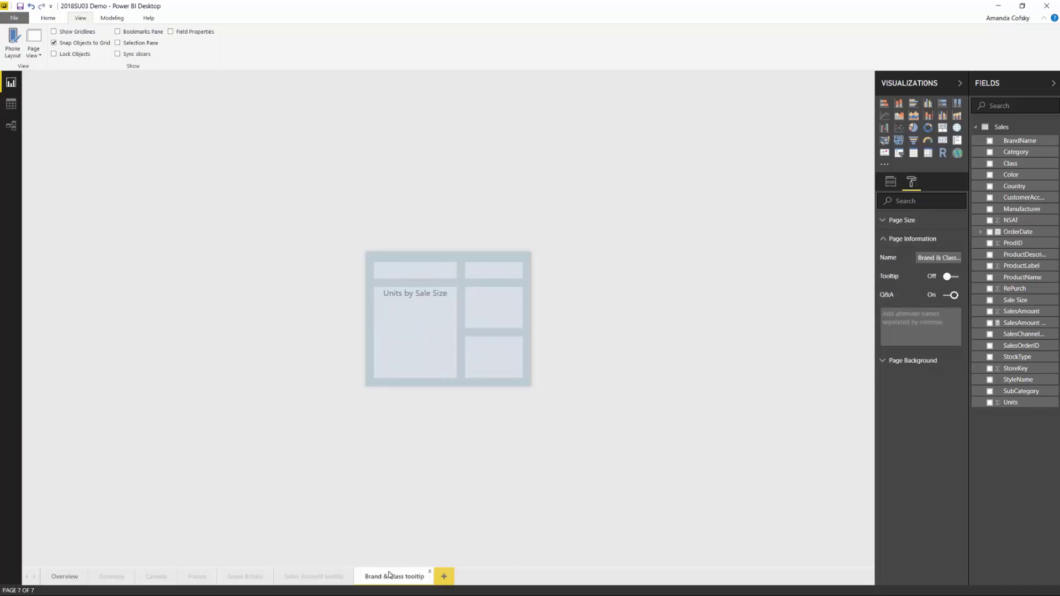
left_click(949, 276)
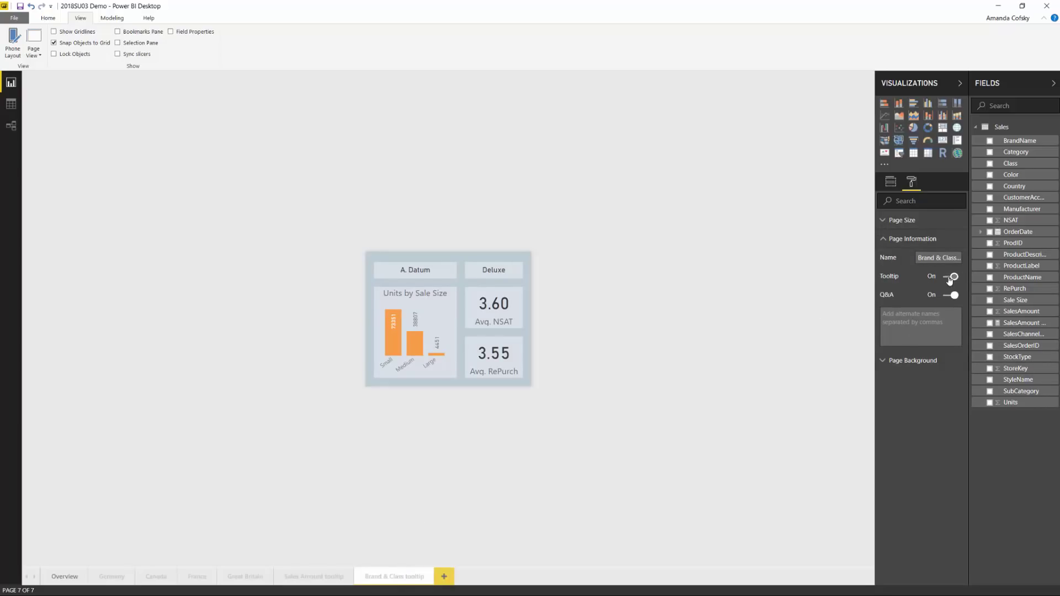
Add SalesAmount as a tooltip field on the Sales Amount tooltip page.
left_click(315, 576)
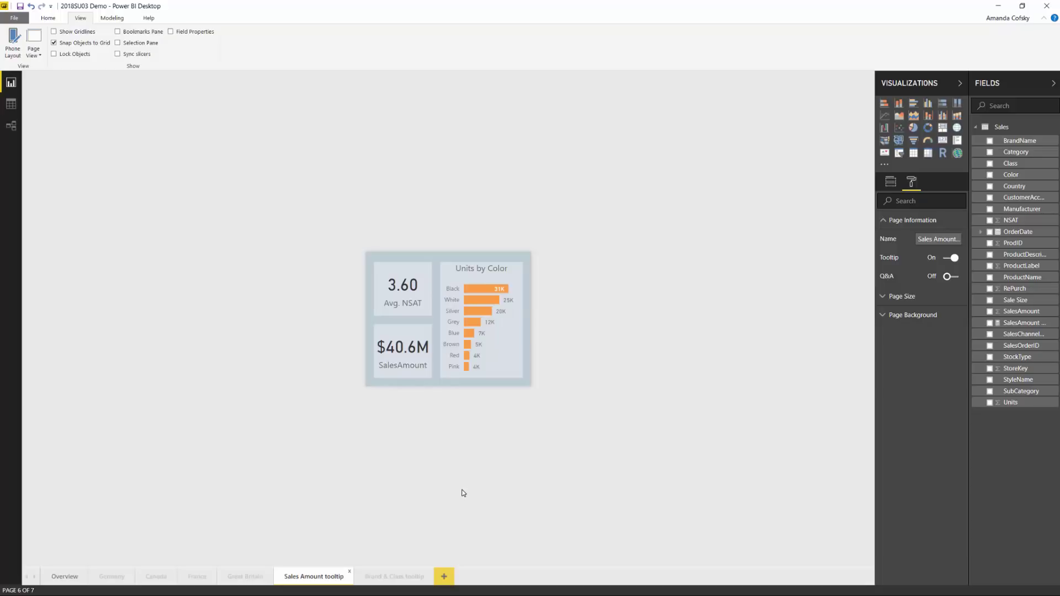
left_click(906, 221)
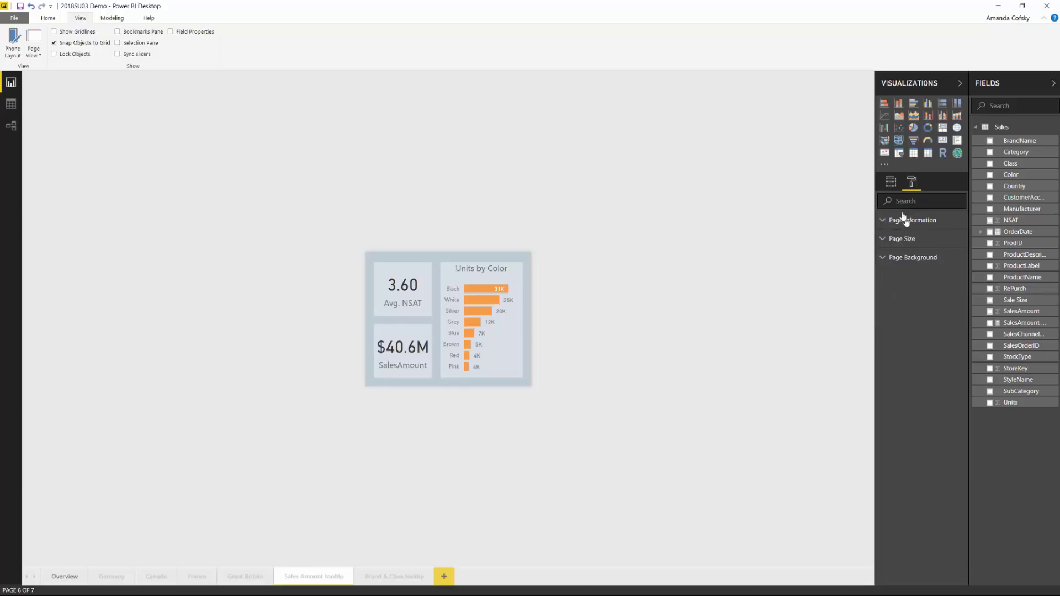
left_click(890, 181)
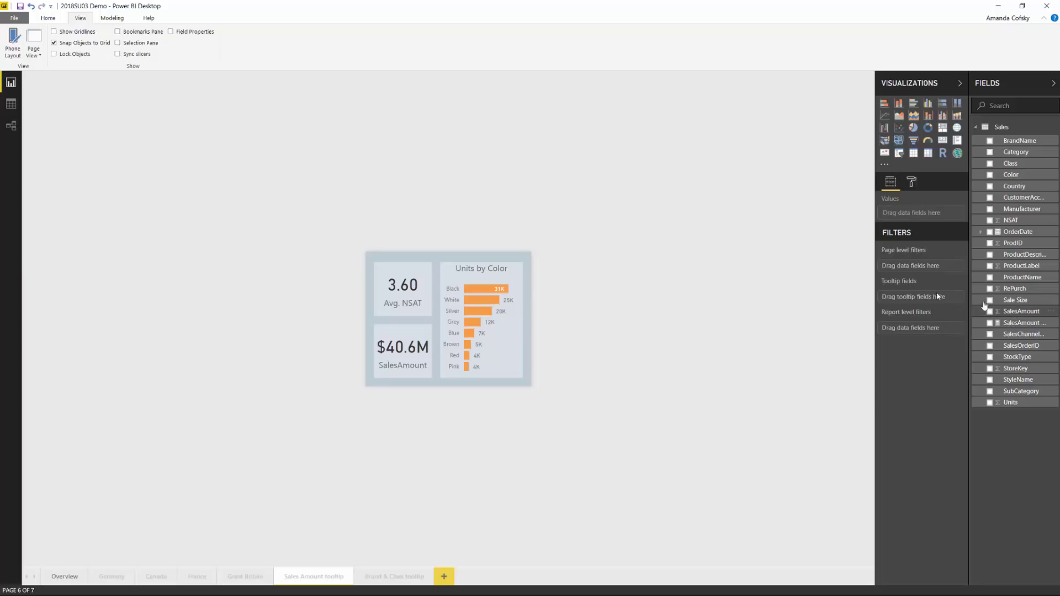
left_click_drag(1014, 312, 923, 298)
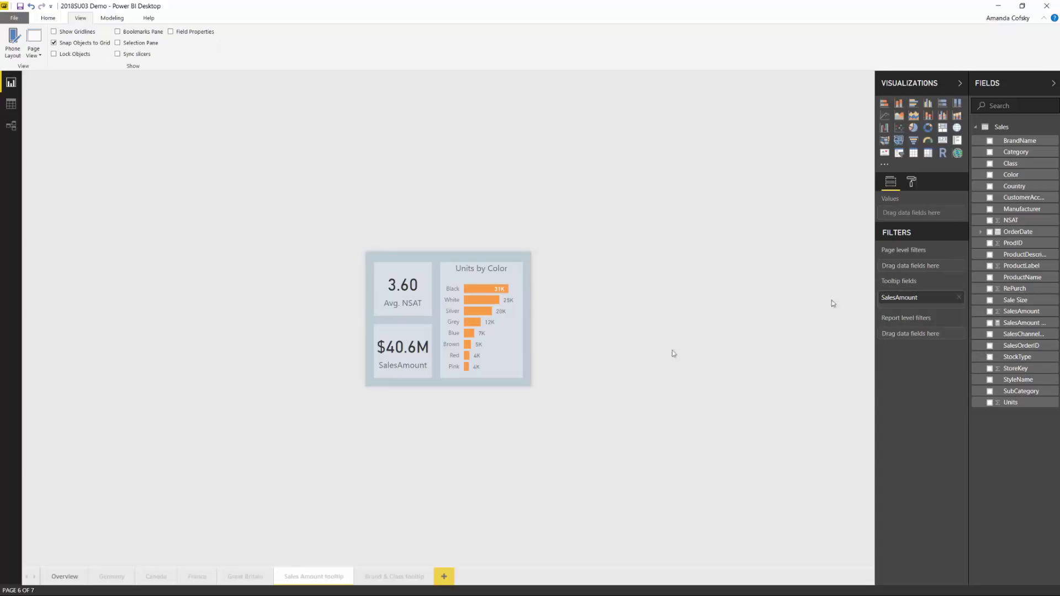
Preview the report page tooltip on the Overview page's category columns and Average Sale Amount by Class bars.
left_click(64, 577)
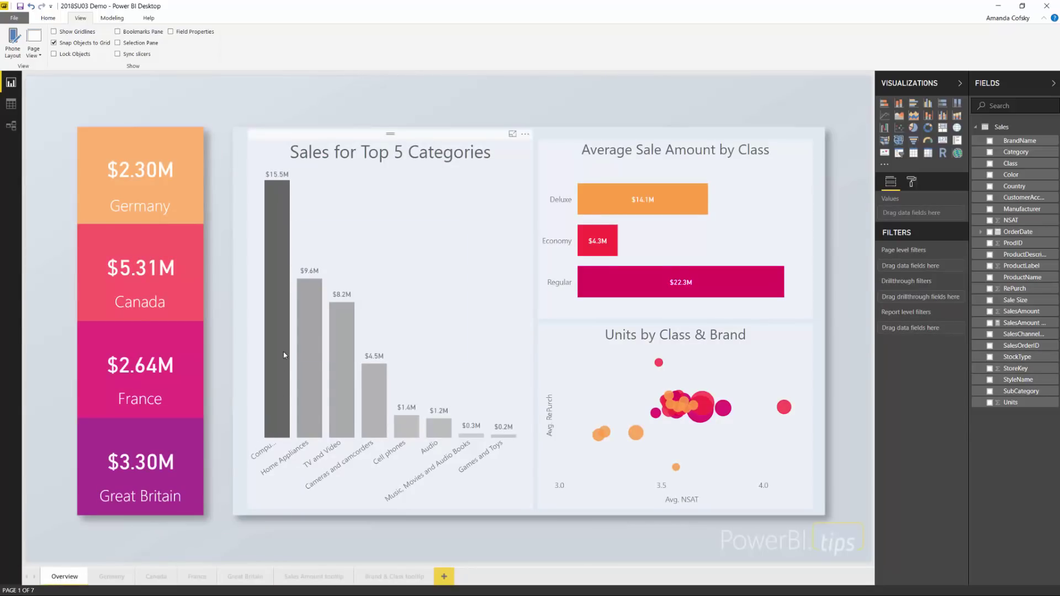
mouse_move(284, 355)
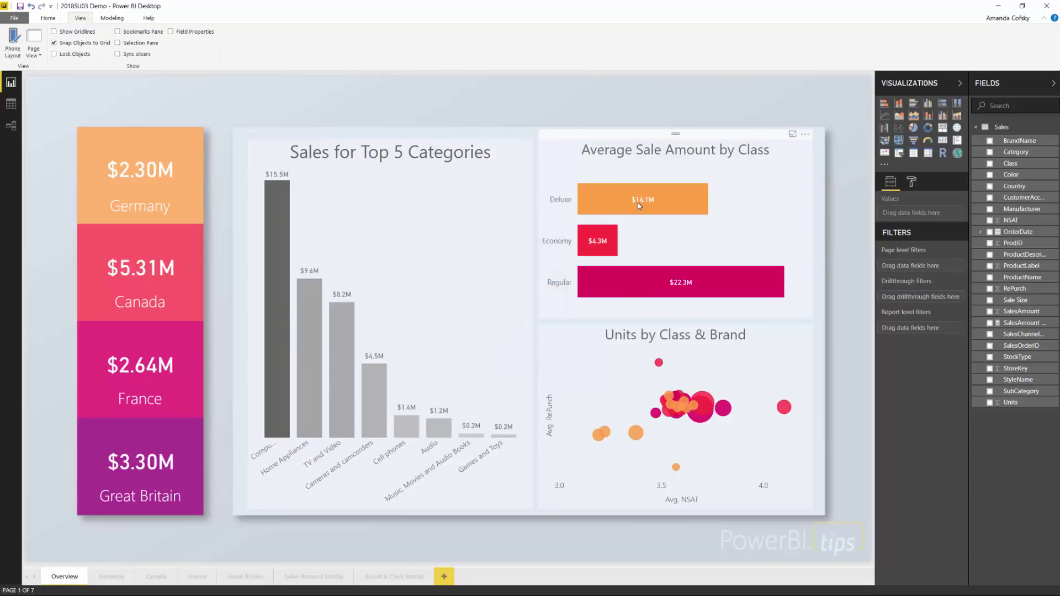
mouse_move(638, 203)
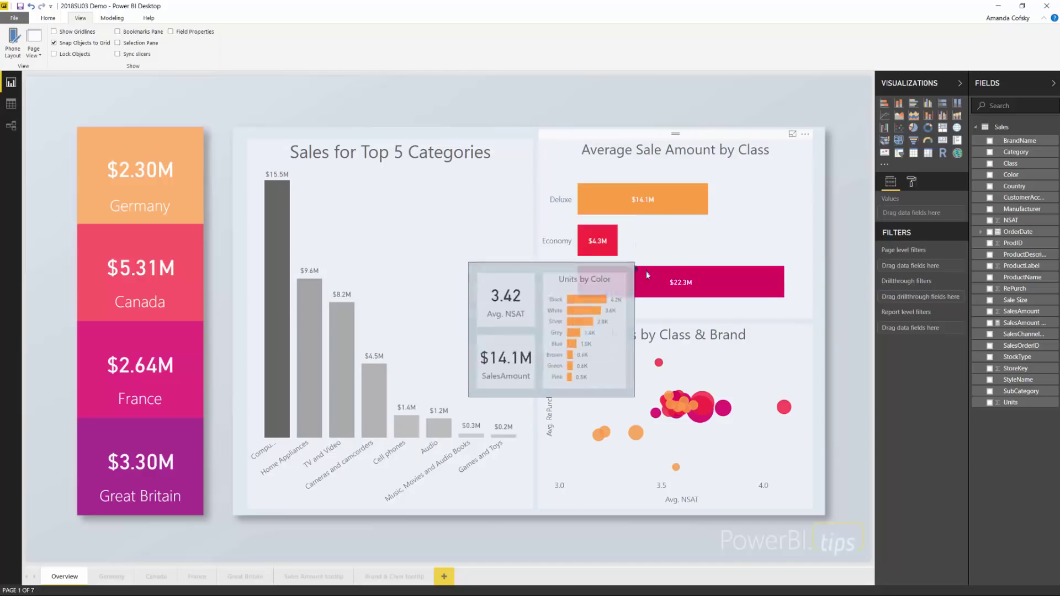
left_click(682, 250)
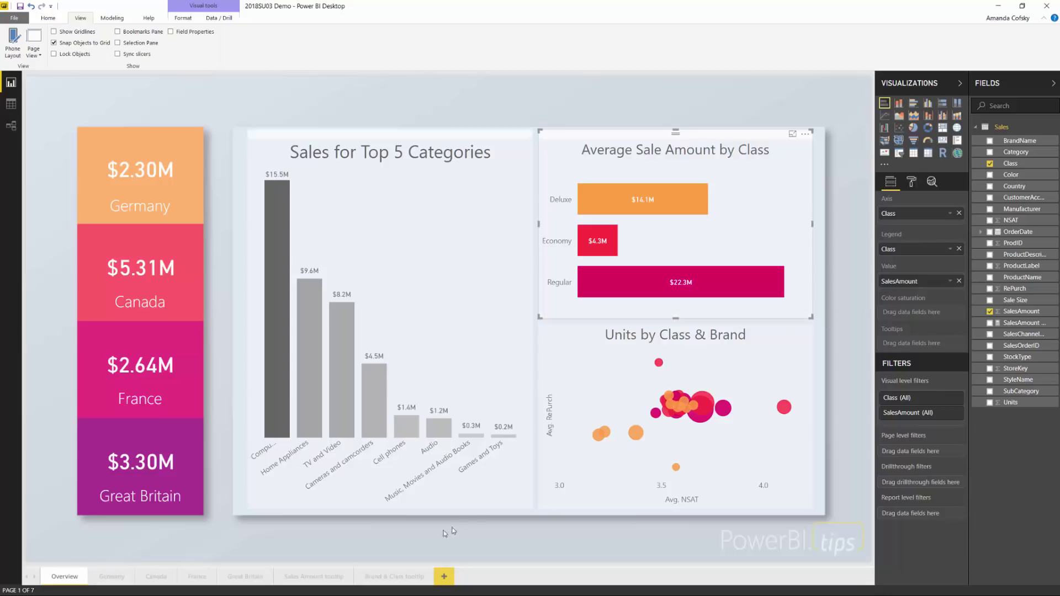
Compare the Brand & Class tooltip page with the Overview page and check its tooltip fields.
left_click(391, 578)
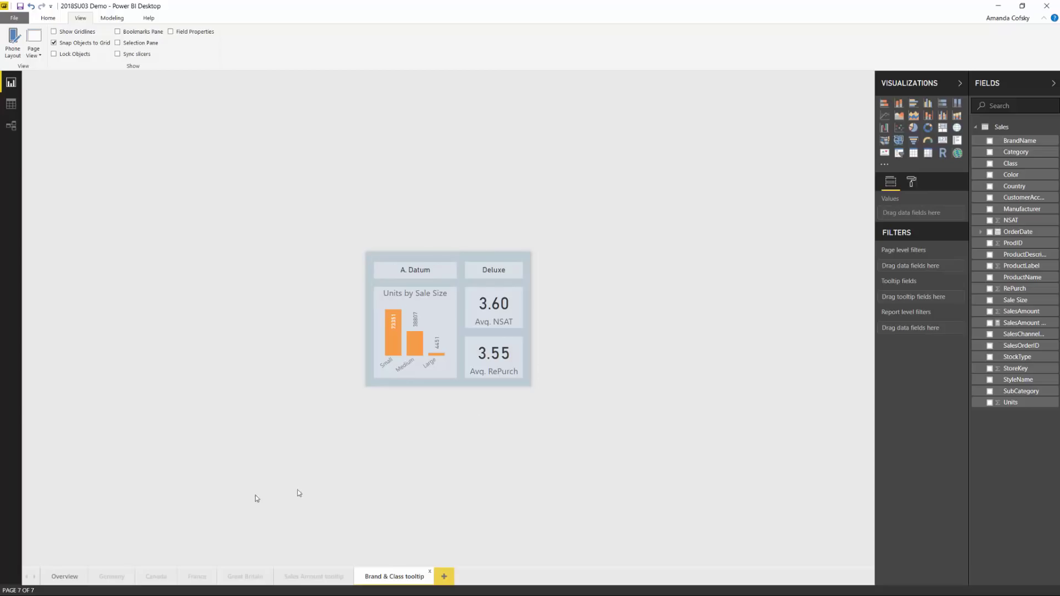
left_click(65, 576)
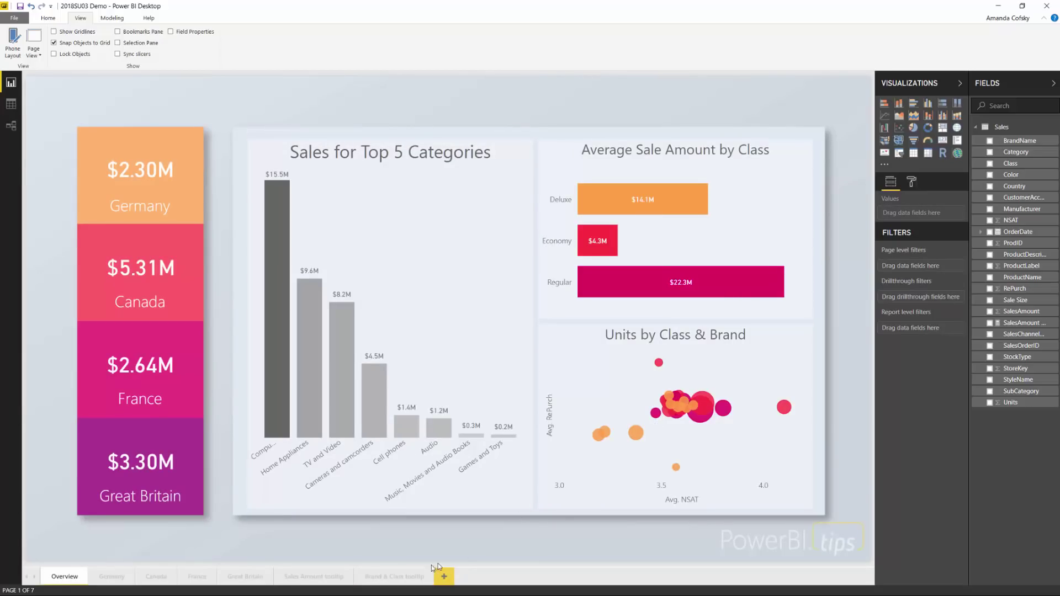
left_click(395, 577)
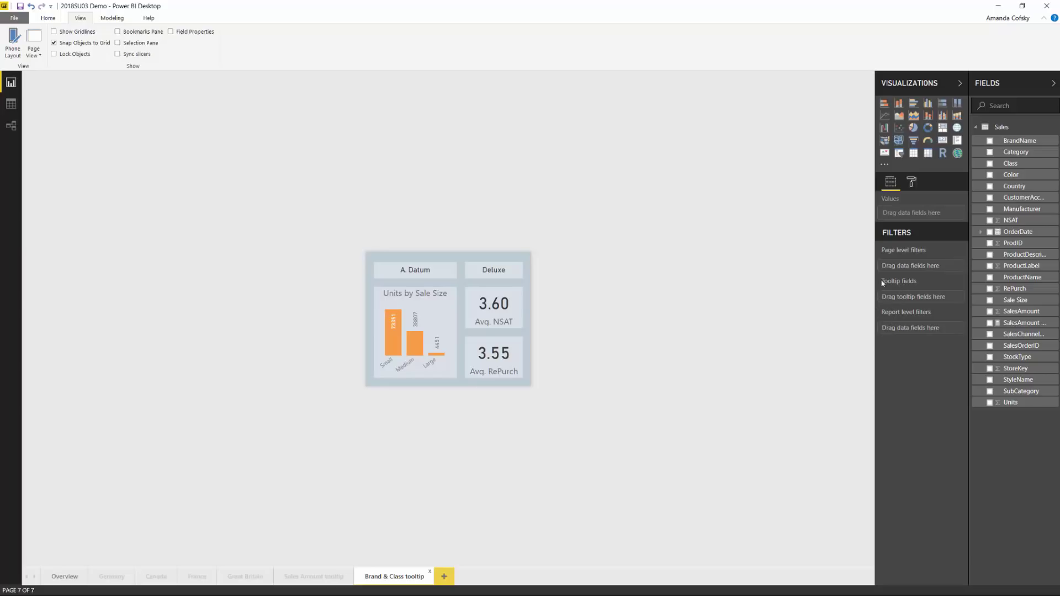
Set the tooltip page of the Overview page's Units by Class & Brand scatter chart to Brand & Class tooltip.
left_click(64, 578)
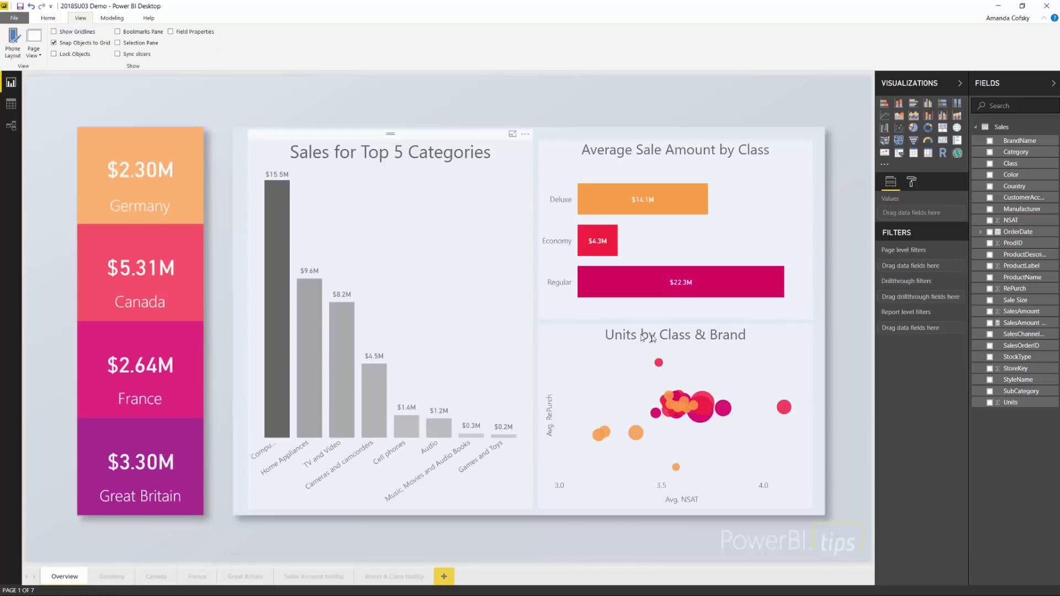
left_click(617, 347)
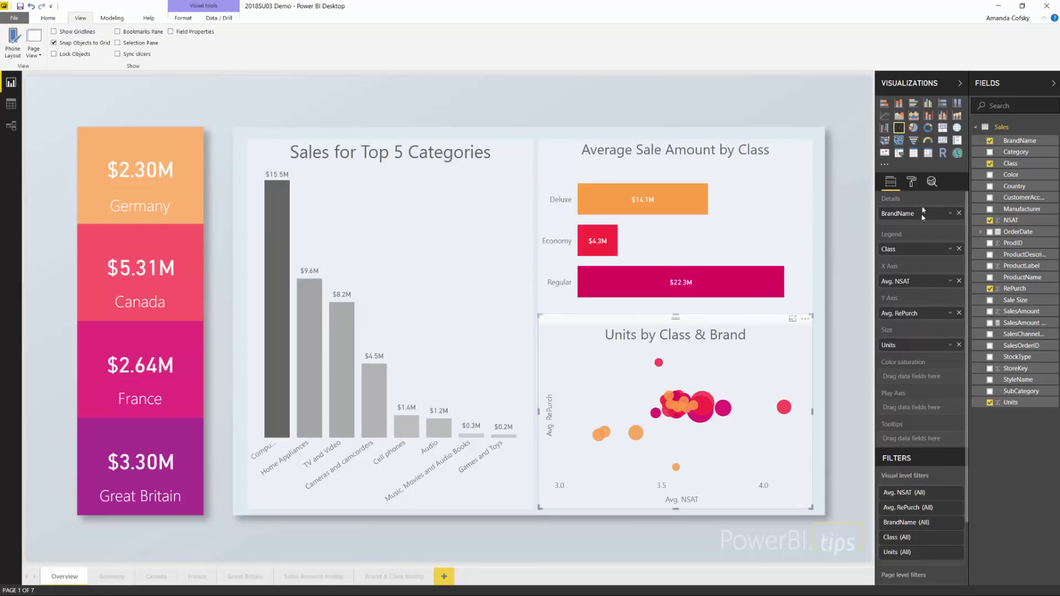
left_click(912, 185)
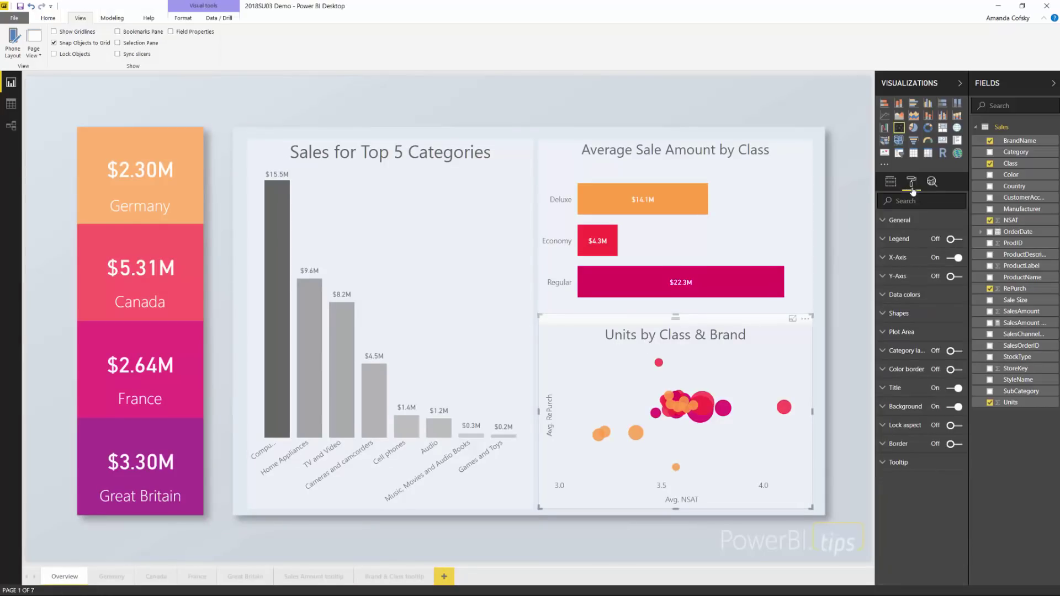
left_click(913, 469)
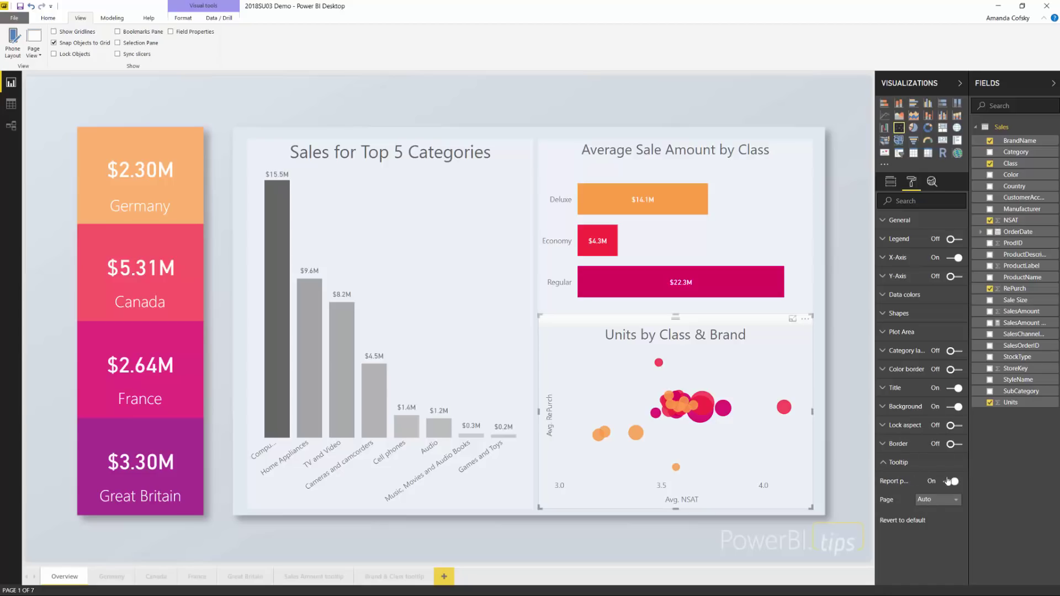
left_click(929, 502)
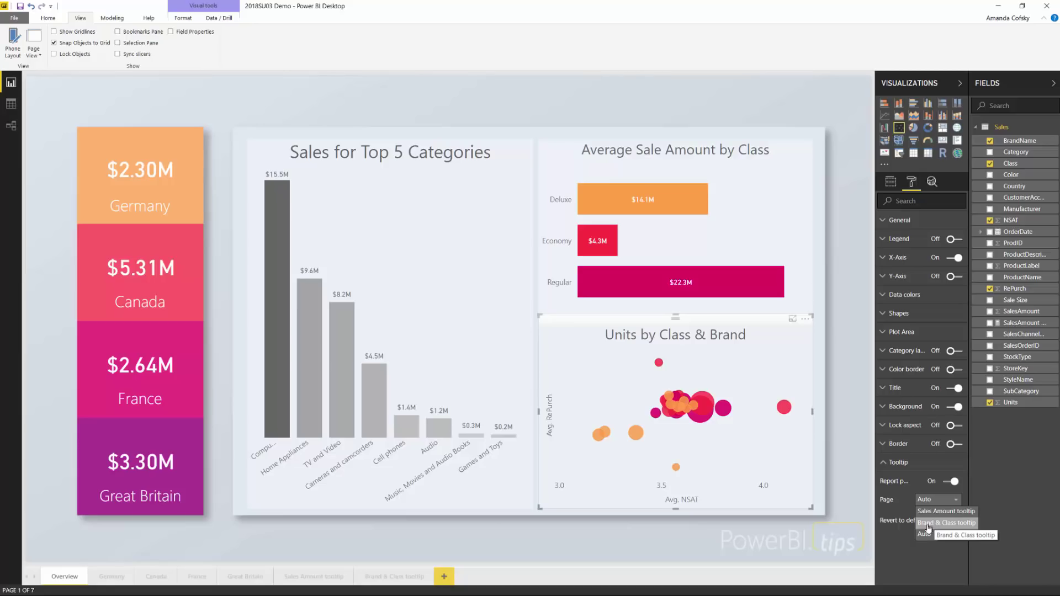
left_click(944, 524)
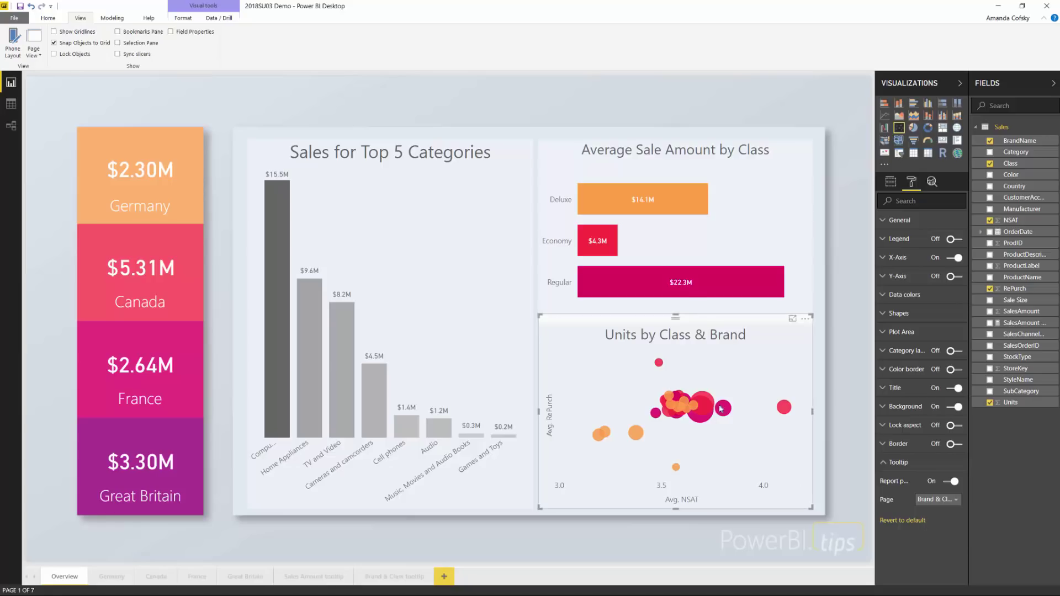
Preview the tooltips on the scatter chart and tallest category column, including with the Deluxe class cross-highlighted.
mouse_move(701, 408)
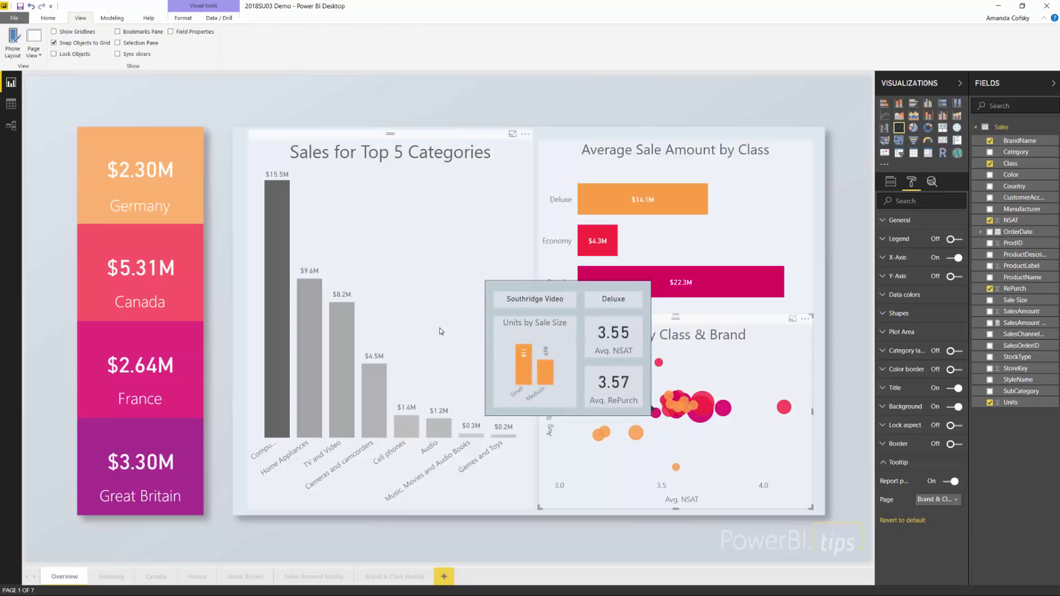
mouse_move(274, 259)
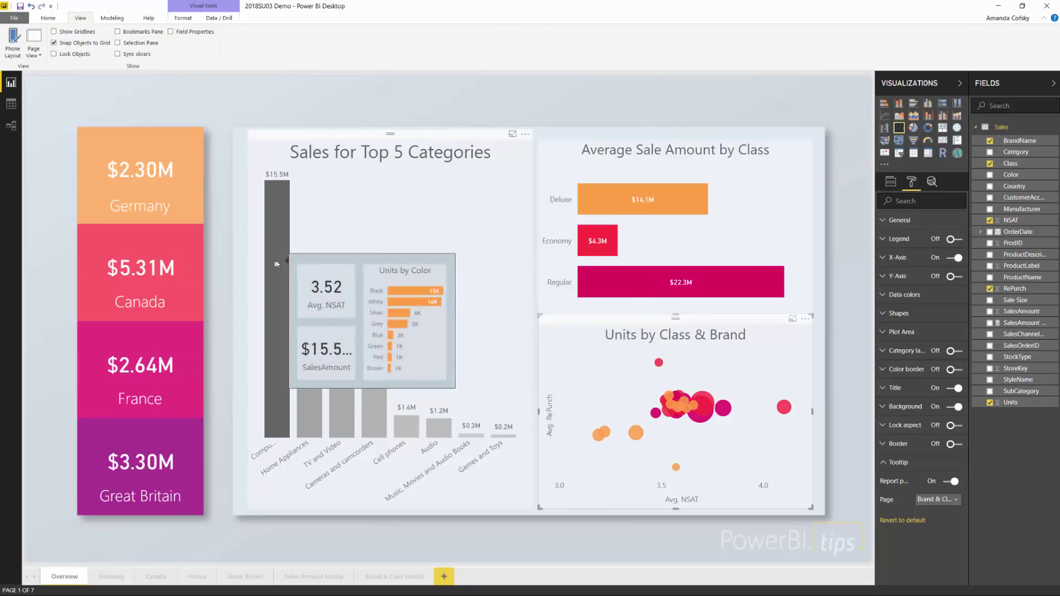
left_click(633, 201)
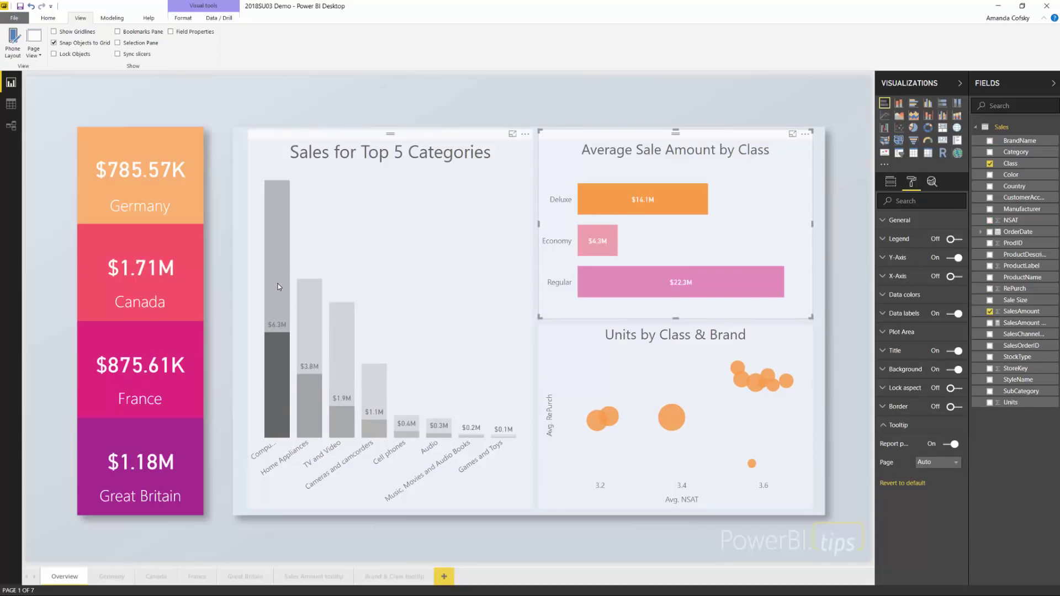
mouse_move(279, 287)
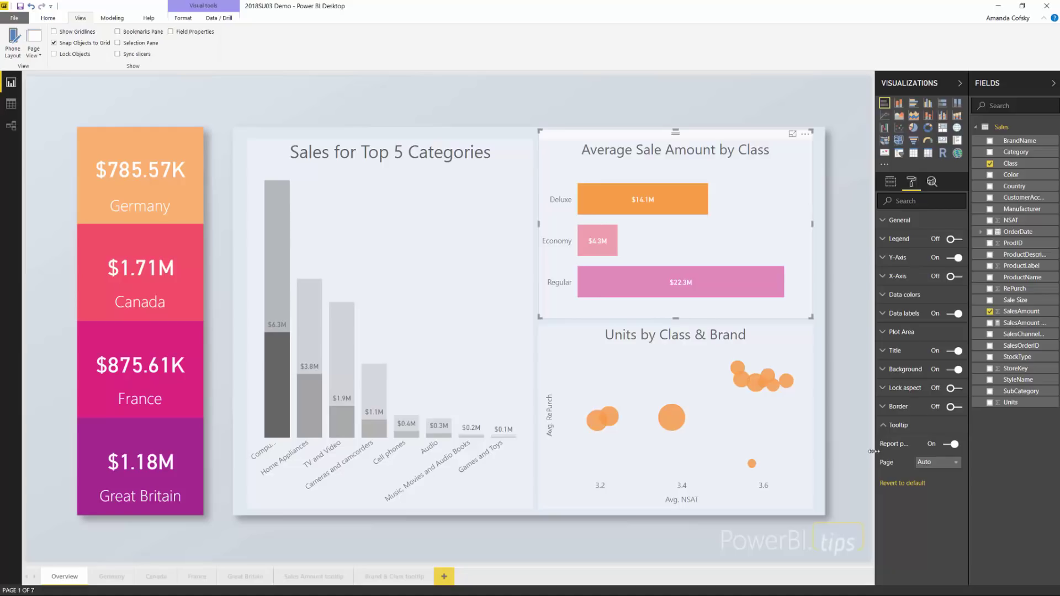
Widen the Visualizations pane slightly so the full Report page tooltip label fits.
left_click_drag(875, 454, 862, 455)
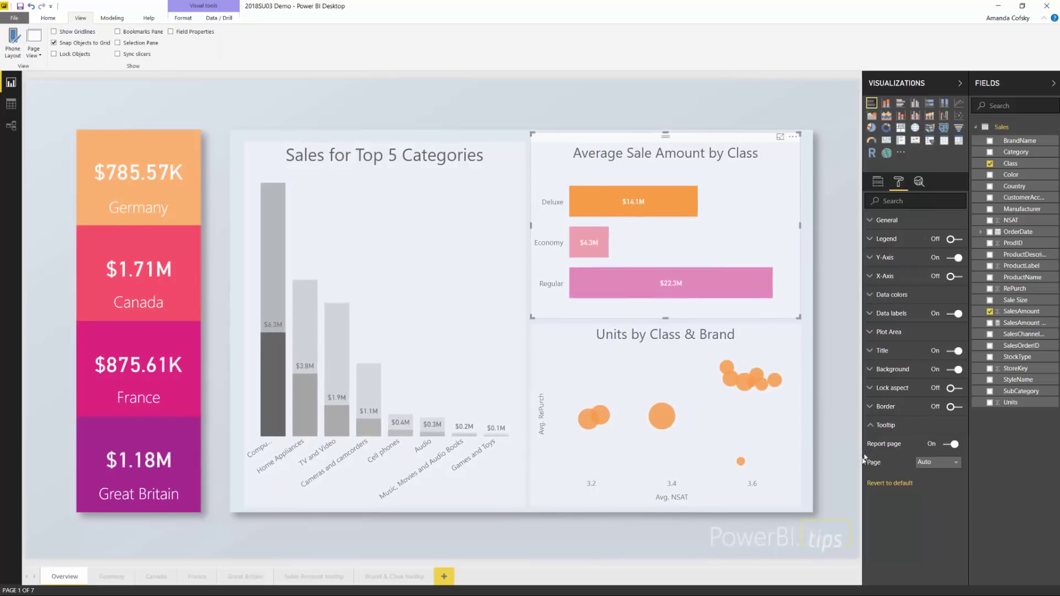
Turn off the report page tooltip of the Average Sale Amount by Class chart, preview its default tooltip, and turn the report page tooltip back on.
left_click(951, 446)
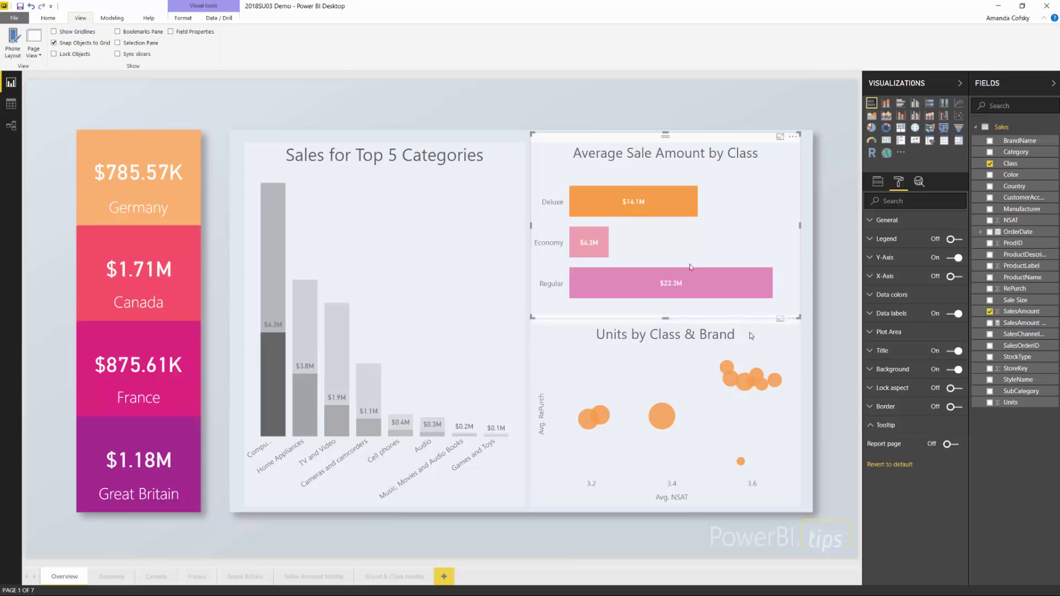
mouse_move(655, 195)
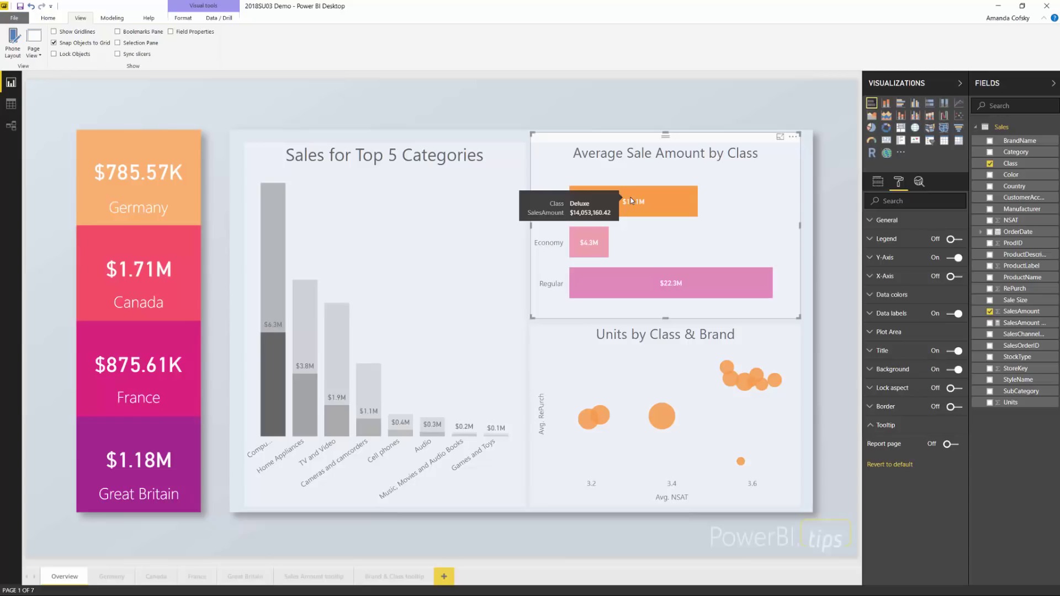
left_click(950, 445)
left_click(839, 354)
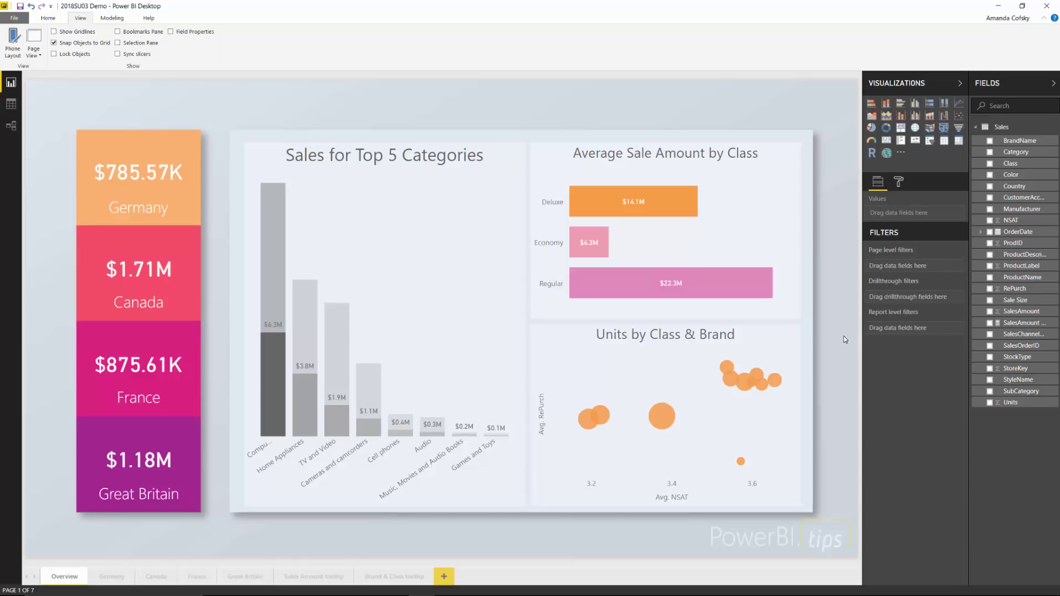
Add Country to the tooltip fields of the Average Sale Amount by Class chart and preview the tooltip on the Deluxe bar.
left_click(725, 212)
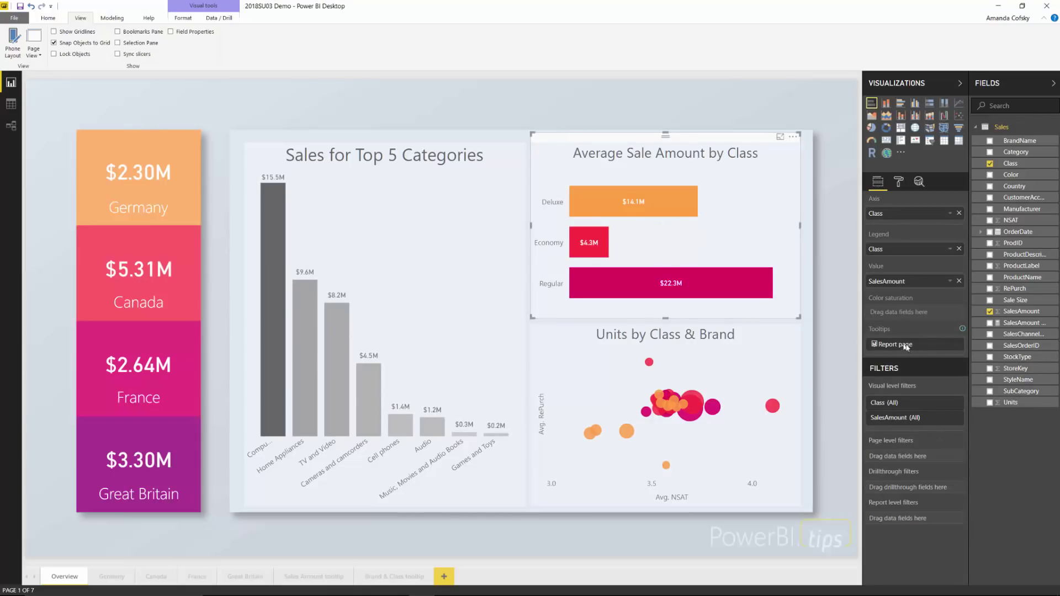
left_click_drag(1040, 193, 933, 359)
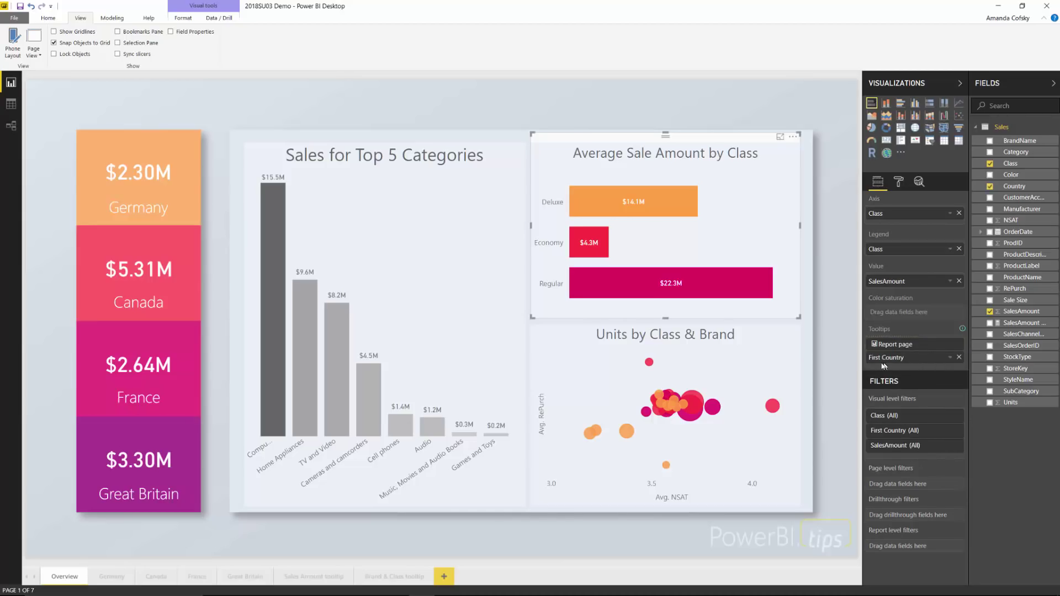
mouse_move(636, 200)
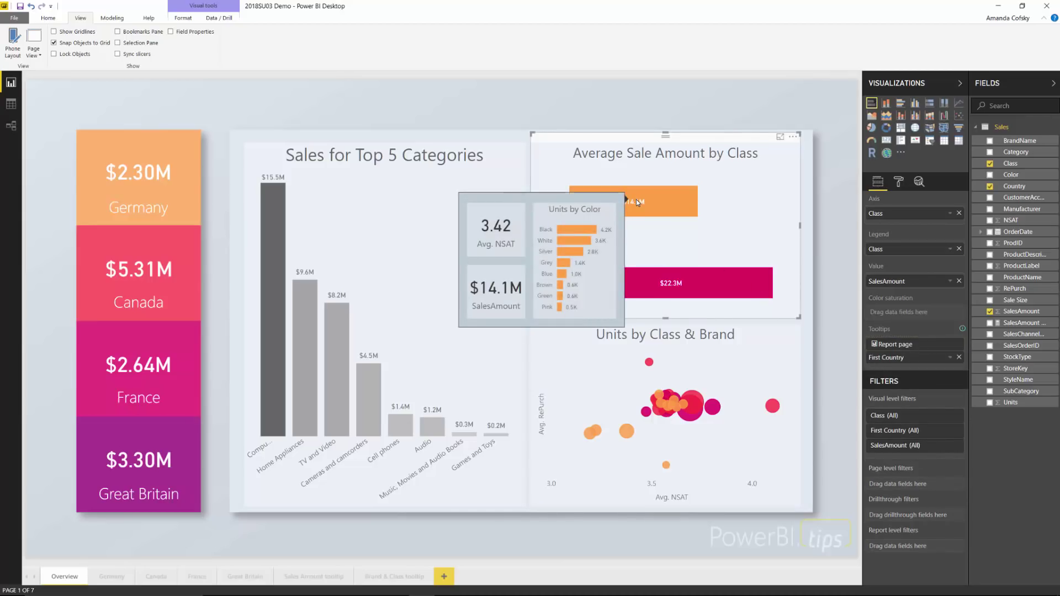
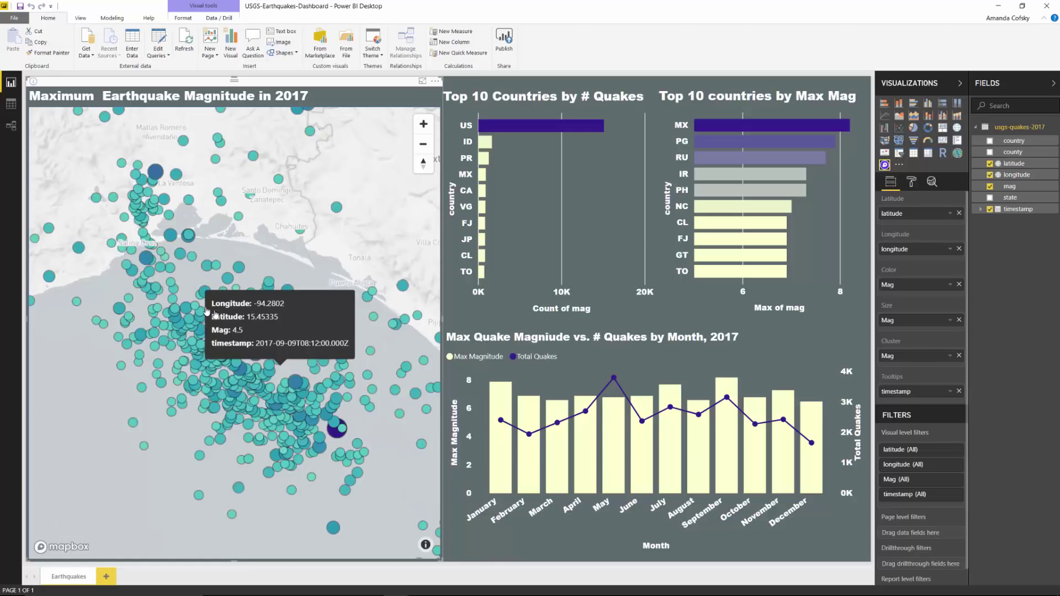
Examine the clusters and individual quakes off the Mexican coast on the Maximum Earthquake Magnitude map, including their tooltips.
mouse_move(236, 389)
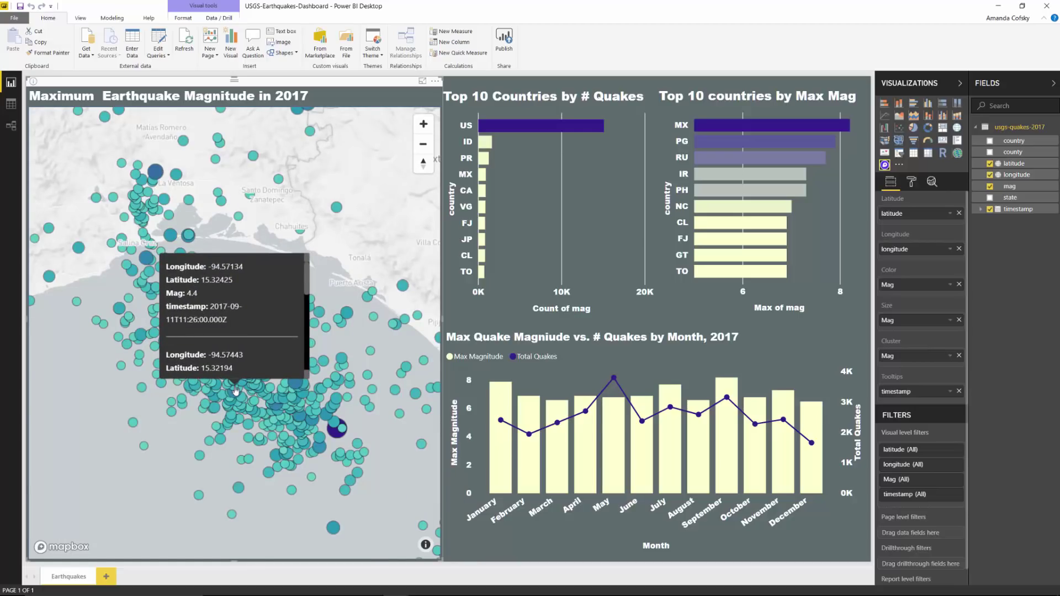
scroll(236, 389, "up", 4)
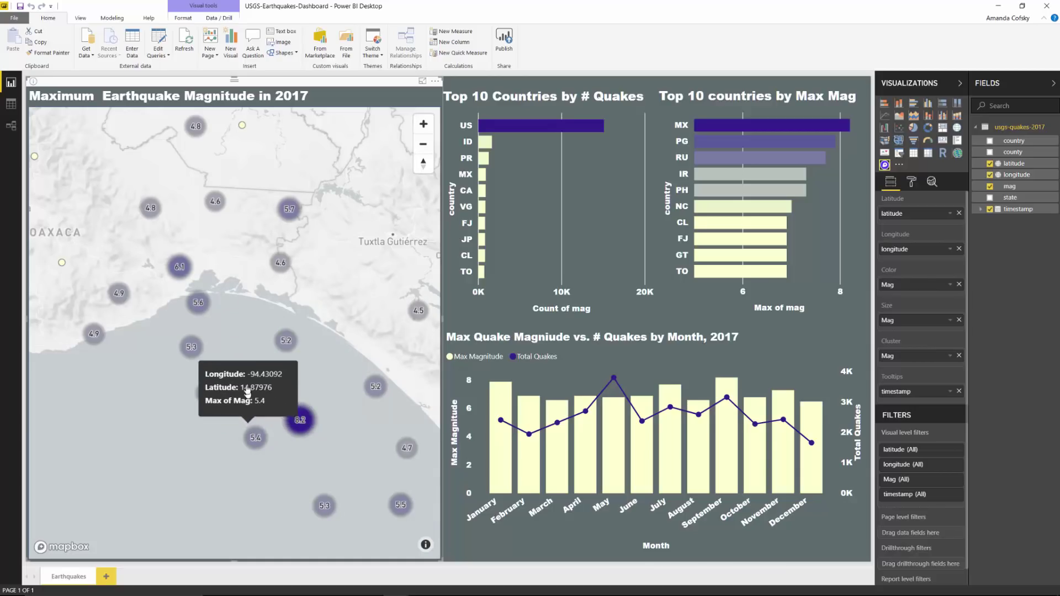
scroll(305, 424, "up", 1)
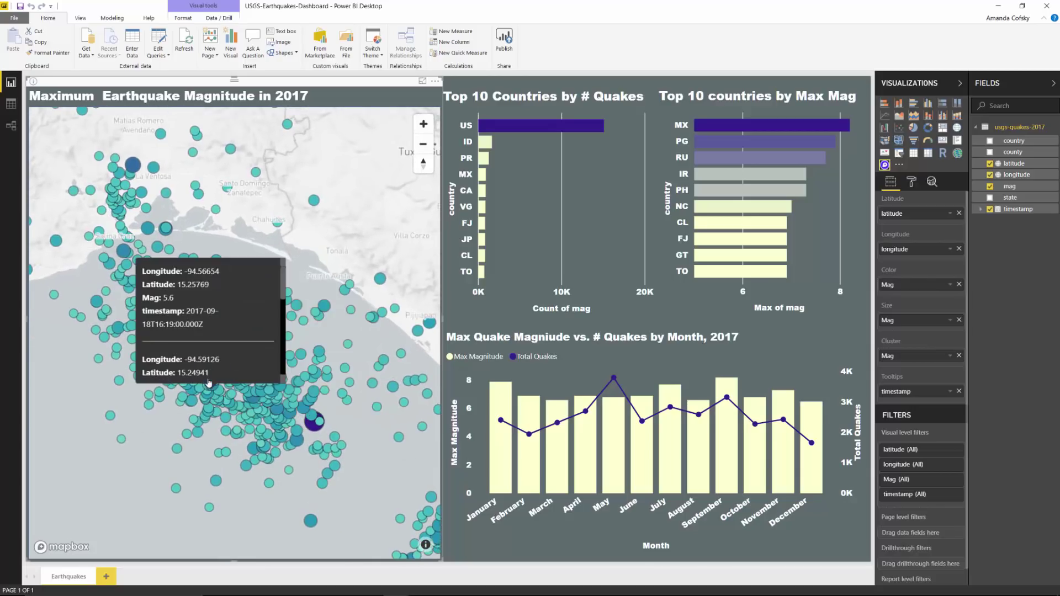
scroll(265, 419, "up", 1)
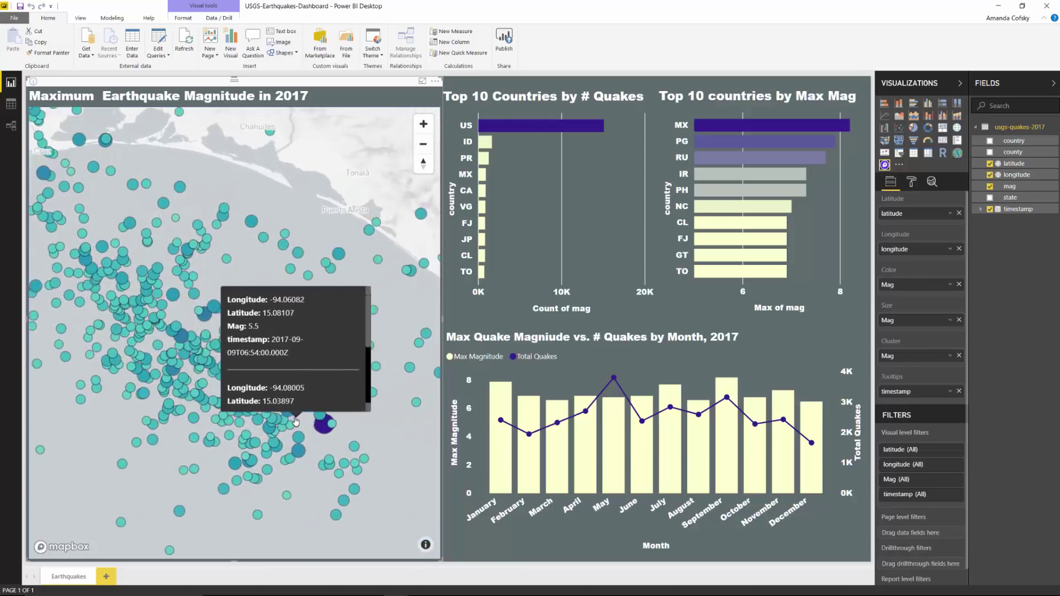
mouse_move(328, 430)
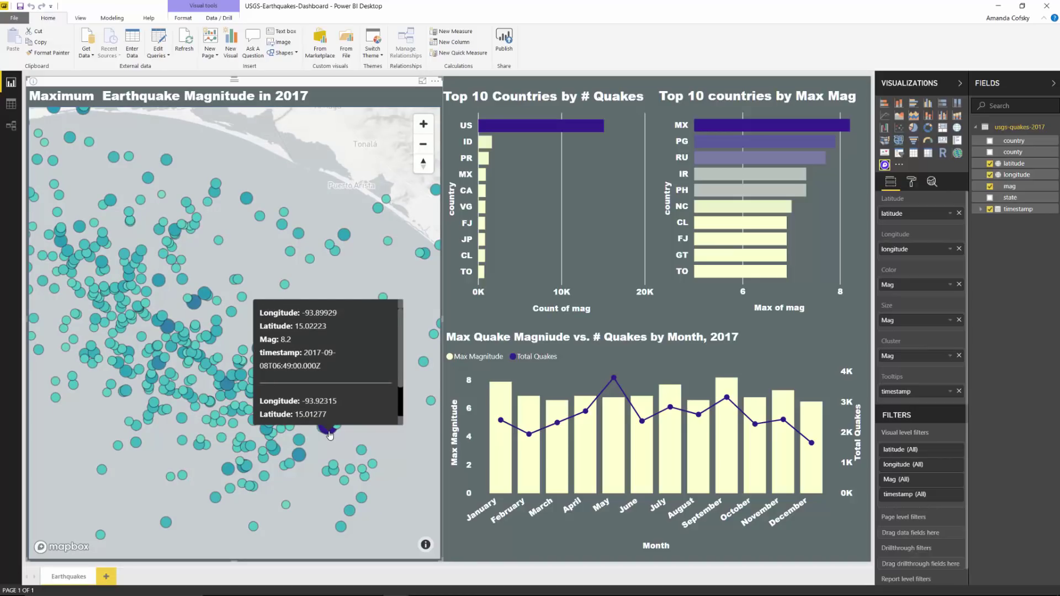
left_click_drag(138, 392, 280, 417)
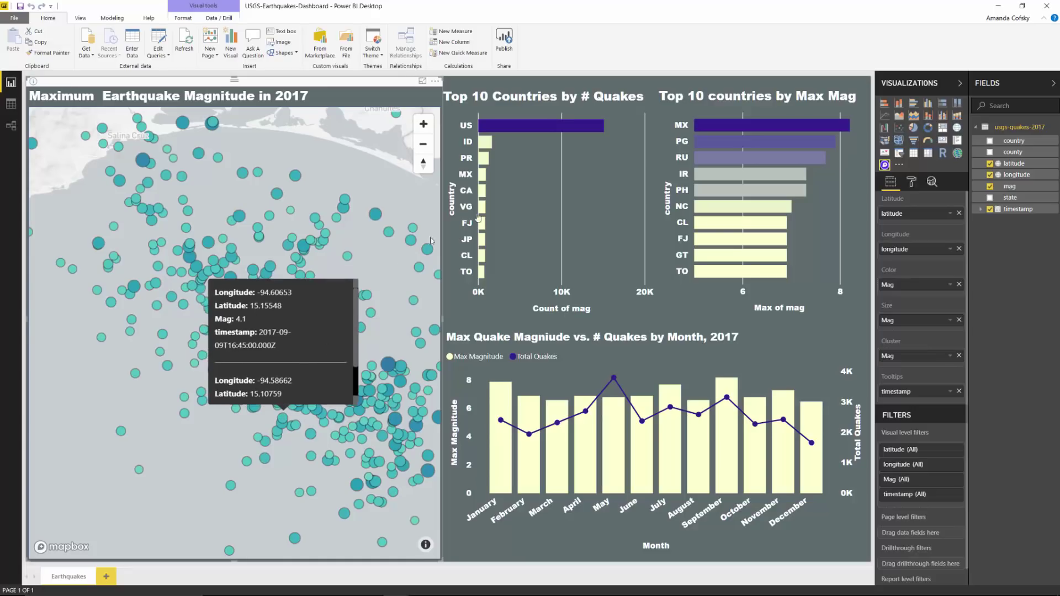
Cross-filter the earthquake map to the US from the Top 10 Countries by # Quakes chart and focus the map on the North Pacific.
left_click(644, 275)
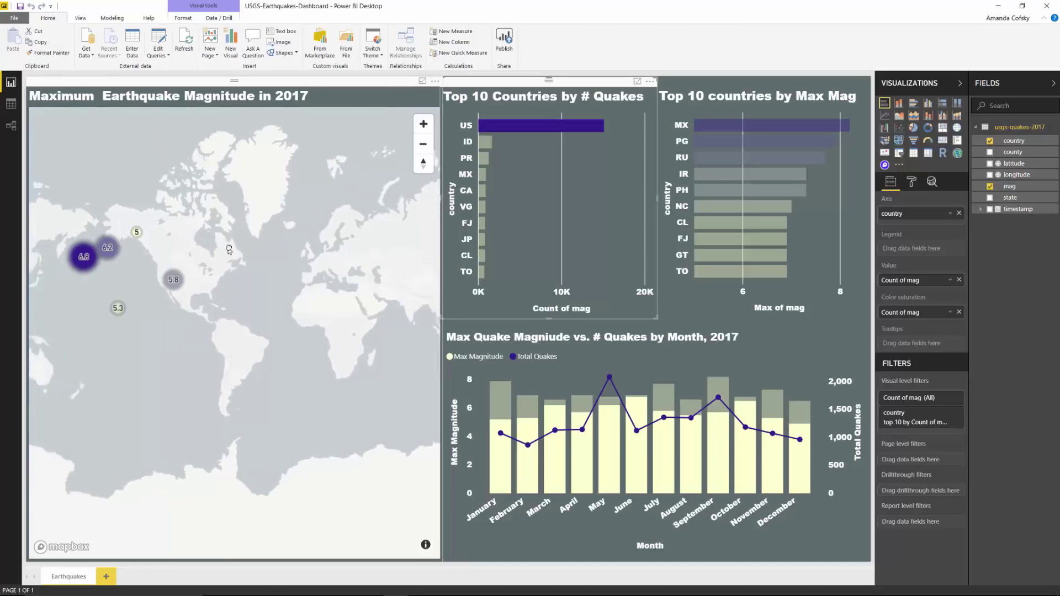
left_click(157, 268)
left_click_drag(157, 269, 179, 290)
scroll(183, 293, "up", 1)
scroll(189, 296, "up", 2)
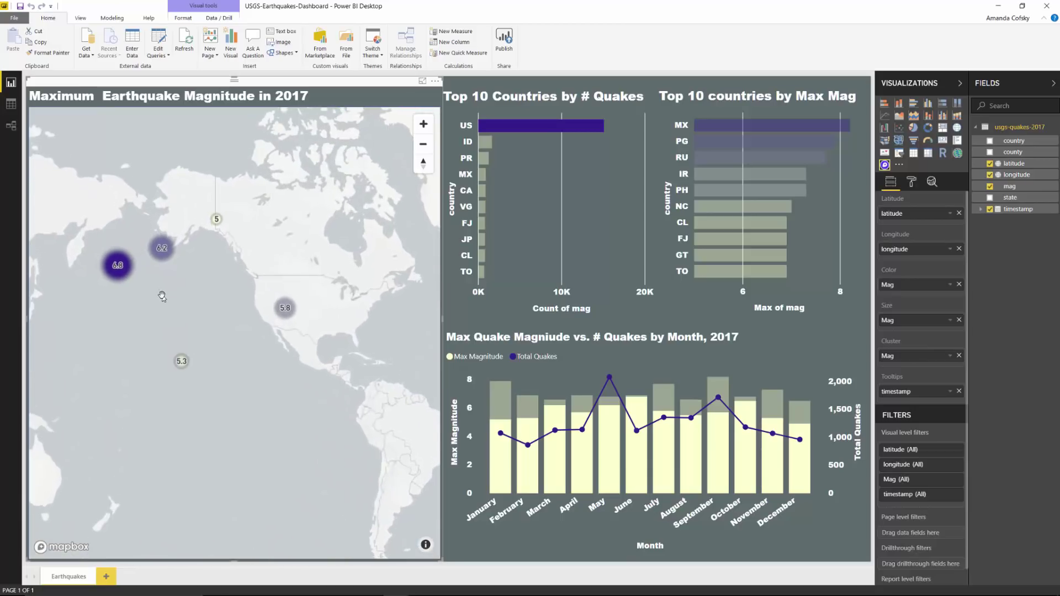
scroll(165, 295, "up", 2)
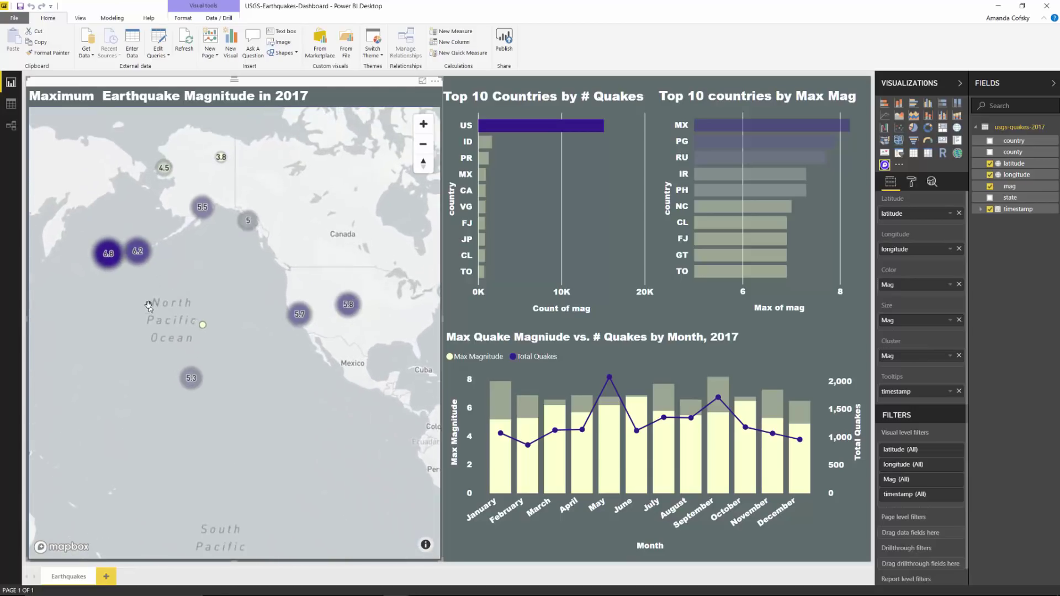
scroll(149, 298, "up", 1)
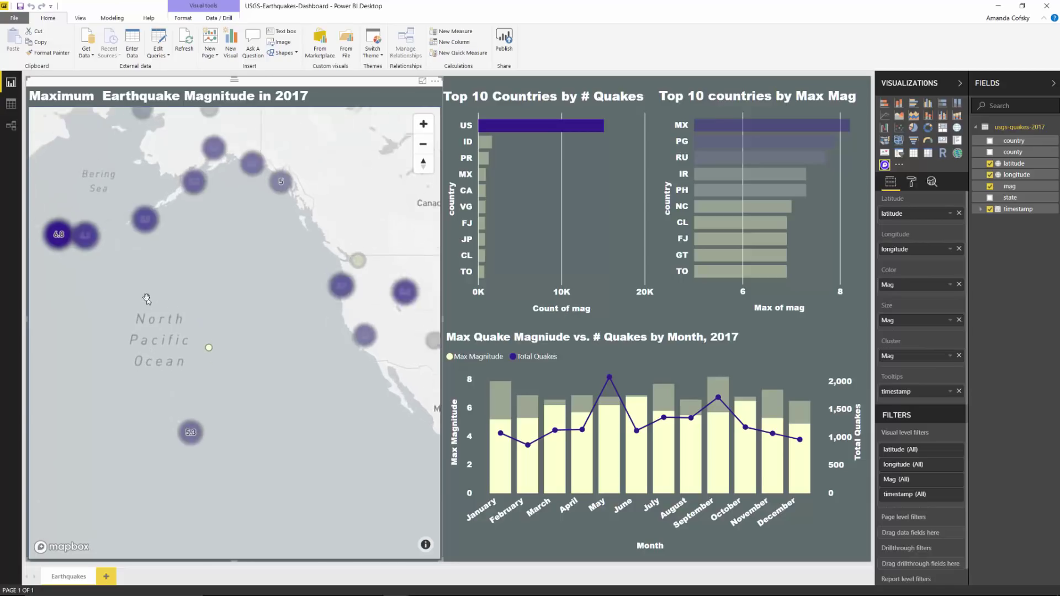
Examine how the magnitude clusters along the Alaskan coast split up, down to the island southwest of Anchorage.
left_click_drag(218, 202, 216, 331)
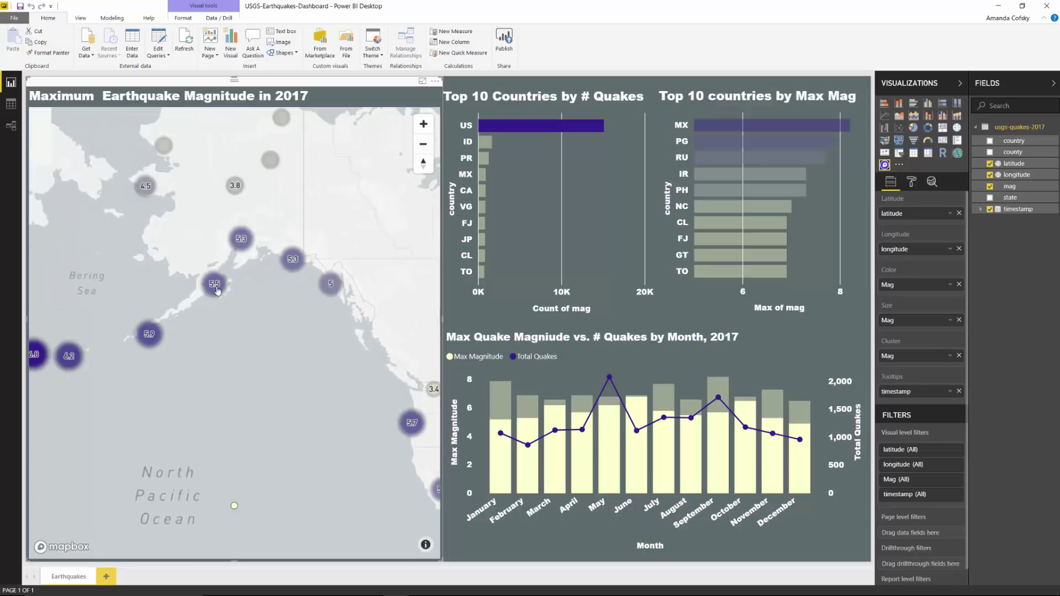
scroll(232, 301, "up", 1)
scroll(235, 302, "up", 1)
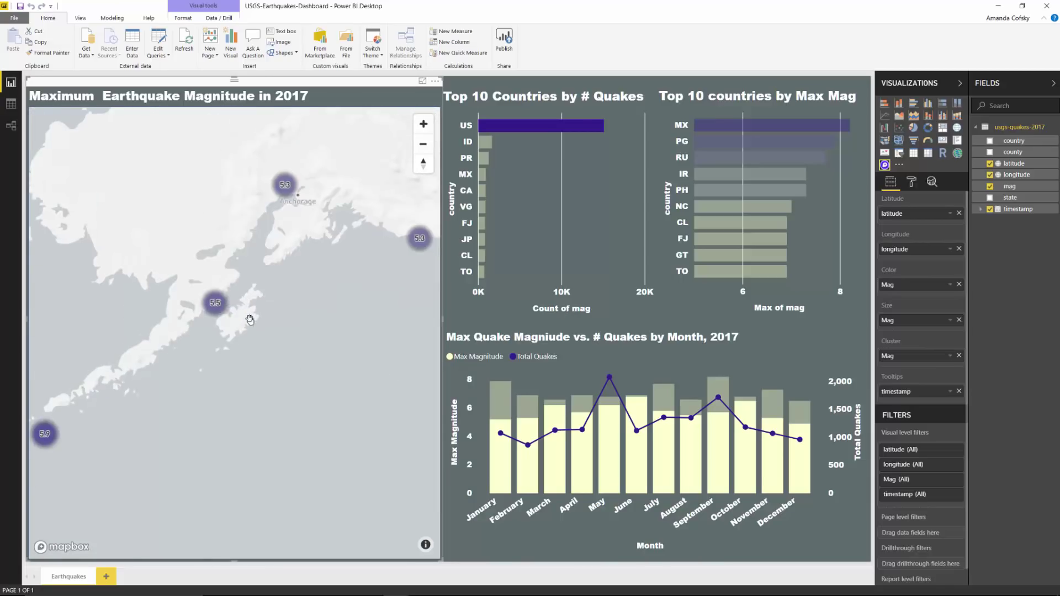
scroll(248, 309, "up", 1)
scroll(251, 323, "up", 1)
scroll(255, 327, "up", 1)
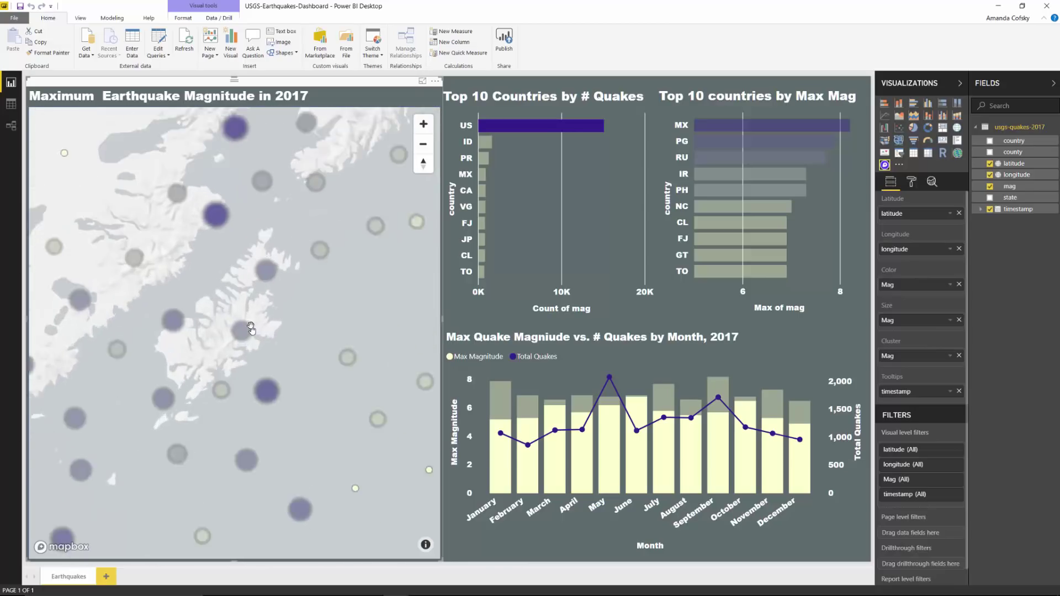
scroll(257, 330, "up", 1)
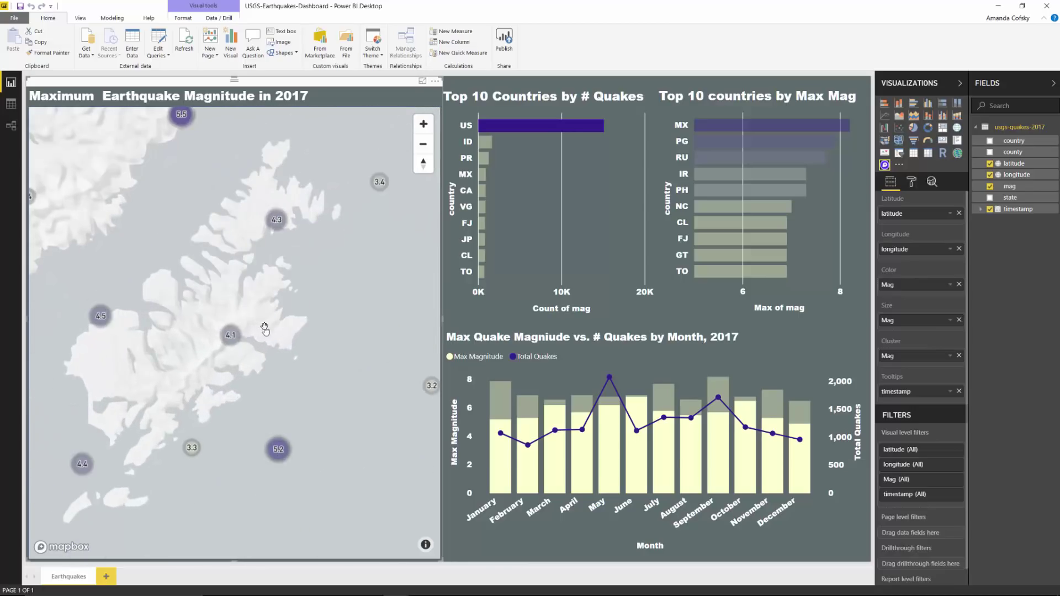
scroll(263, 330, "up", 1)
scroll(265, 329, "up", 2)
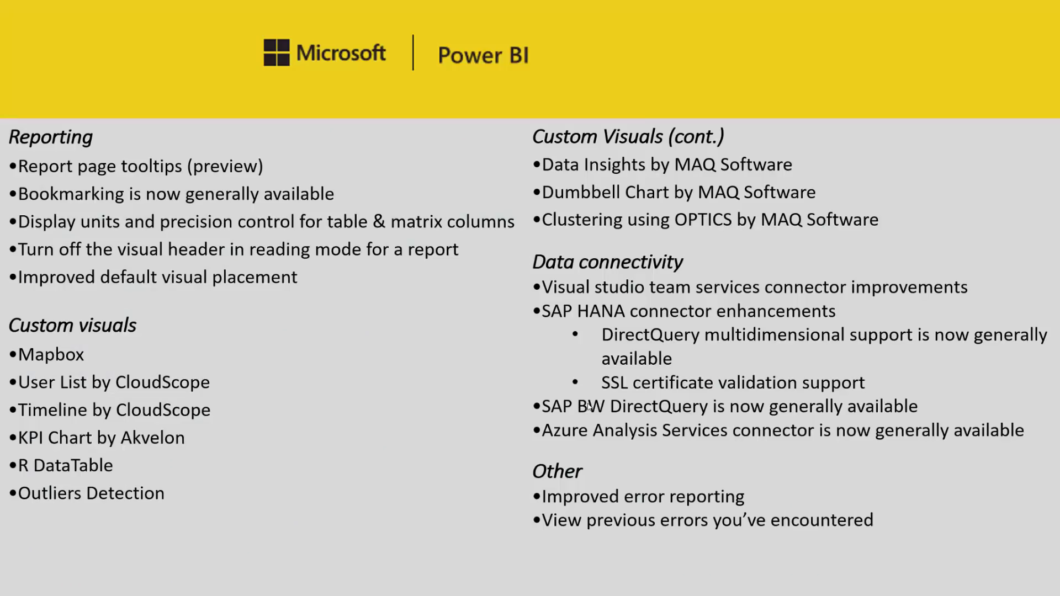
Switch to the NYC Cycling Incident Dashboard and examine the map's incident heatmap over Manhattan.
key("alt+Tab")
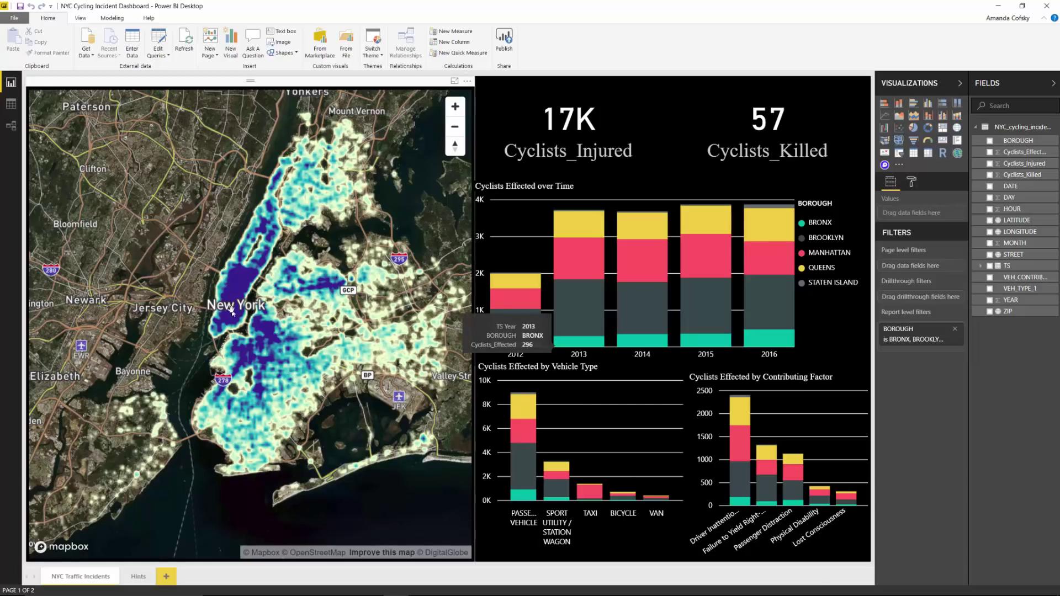
scroll(231, 311, "up", 1)
left_click_drag(263, 314, 292, 354)
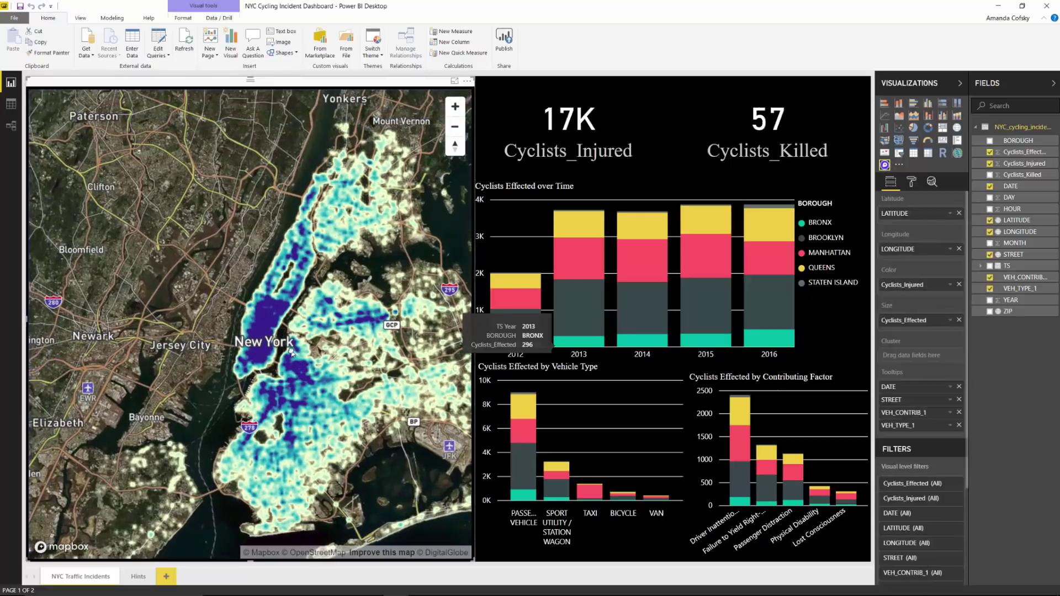
scroll(298, 307, "up", 2)
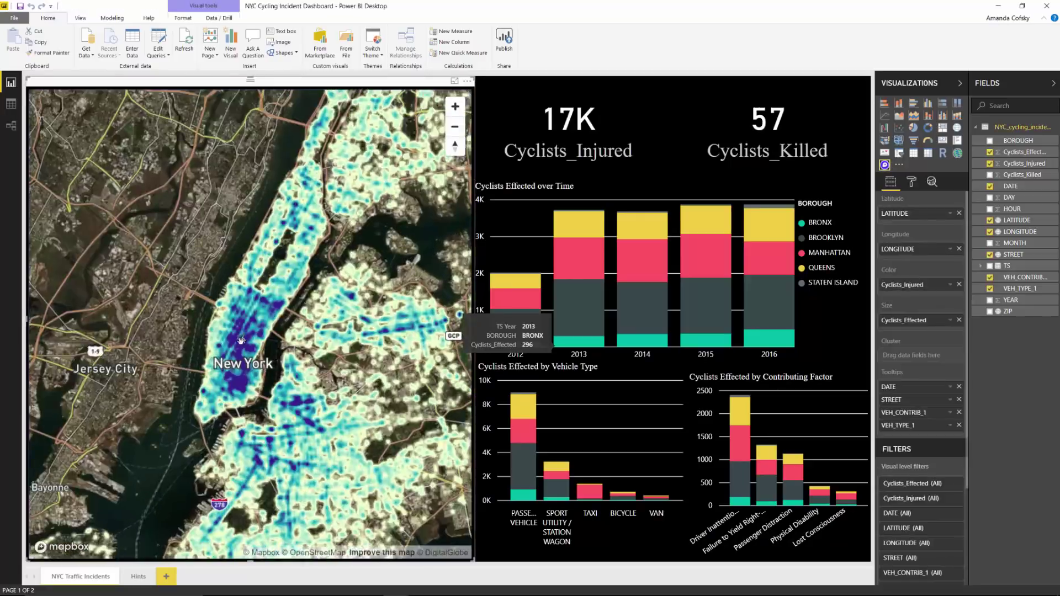
scroll(241, 338, "up", 2)
left_click_drag(241, 338, 309, 337)
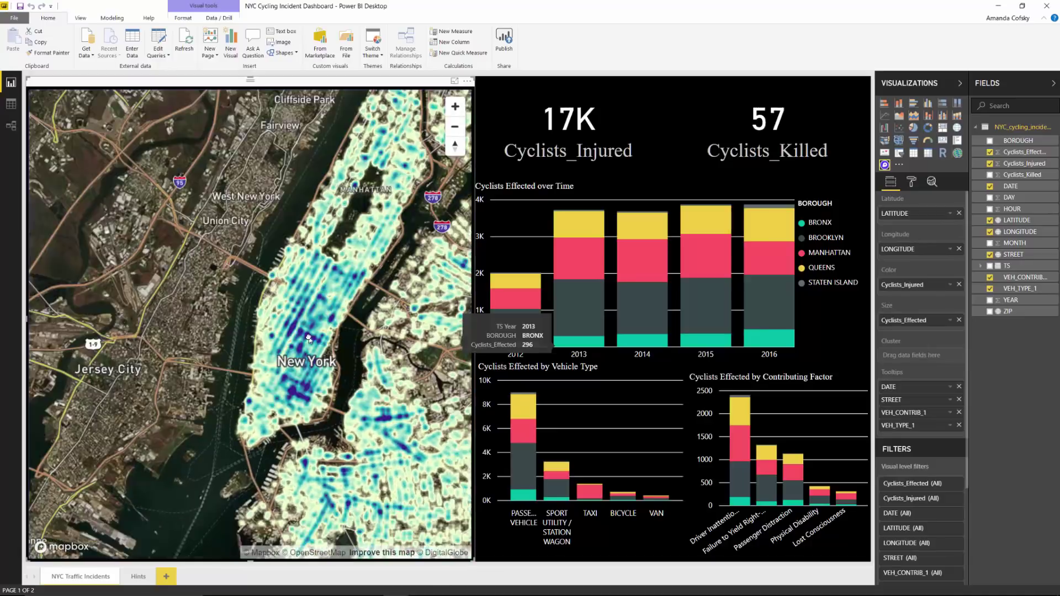
Examine the cycling incidents at street level around the Flatiron District and Union Square and check the tooltip of a large circle.
scroll(297, 353, "up", 2)
scroll(296, 353, "up", 2)
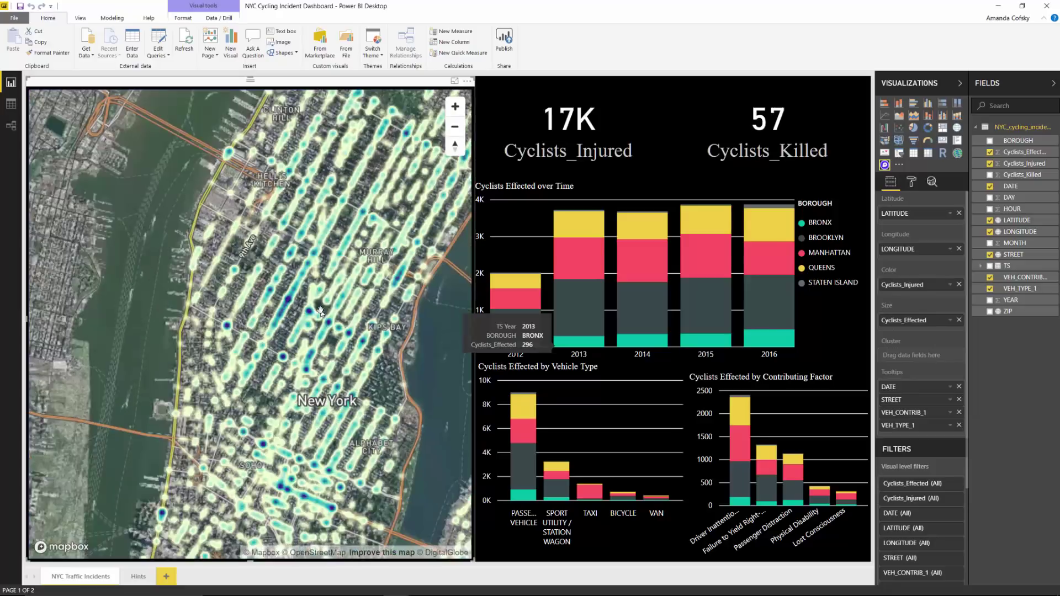
scroll(320, 312, "up", 2)
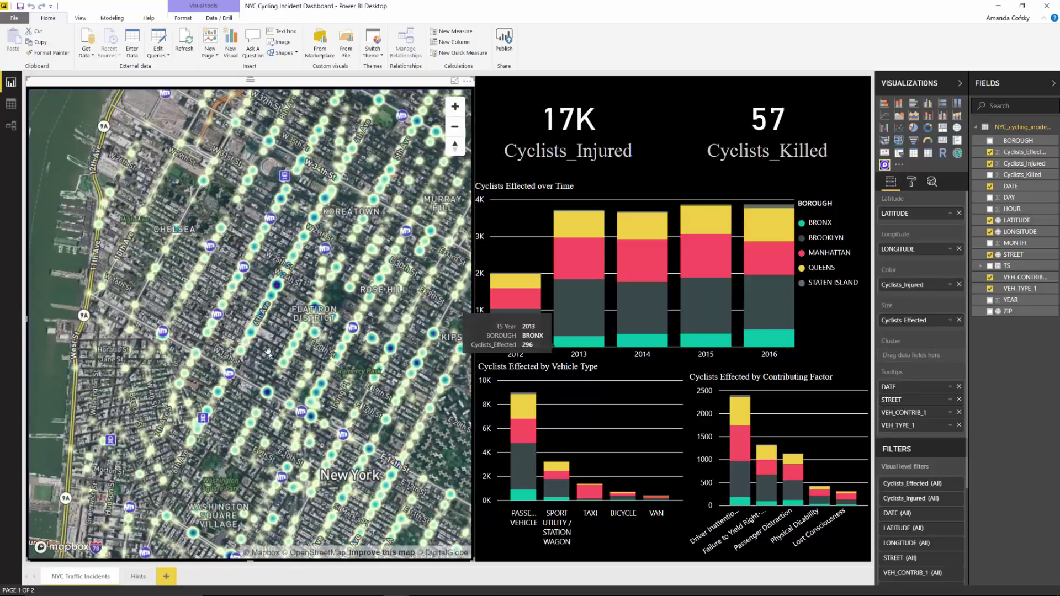
scroll(293, 339, "up", 2)
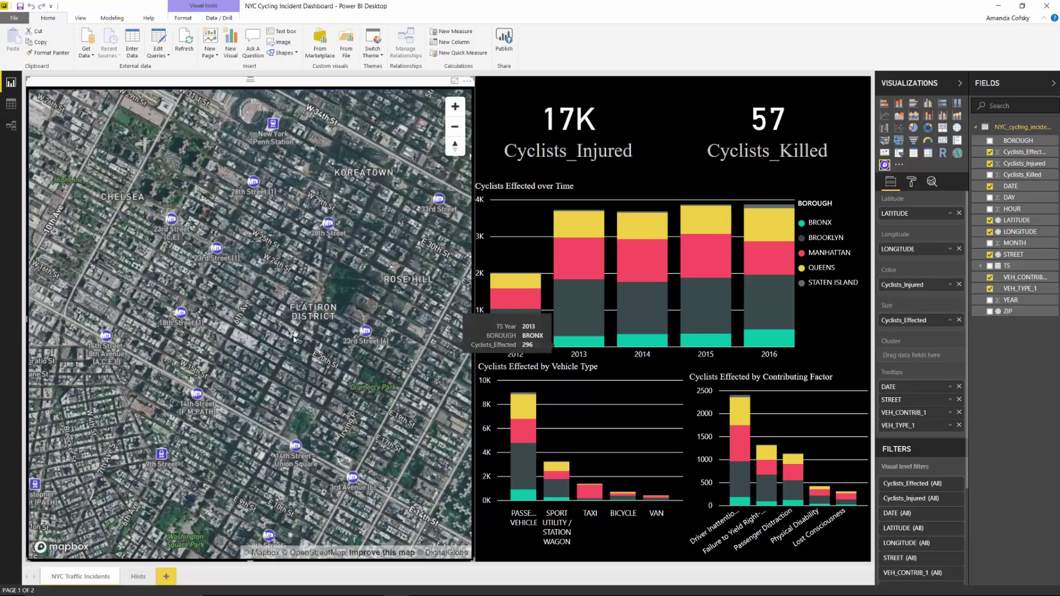
left_click_drag(353, 445, 344, 348)
mouse_move(302, 391)
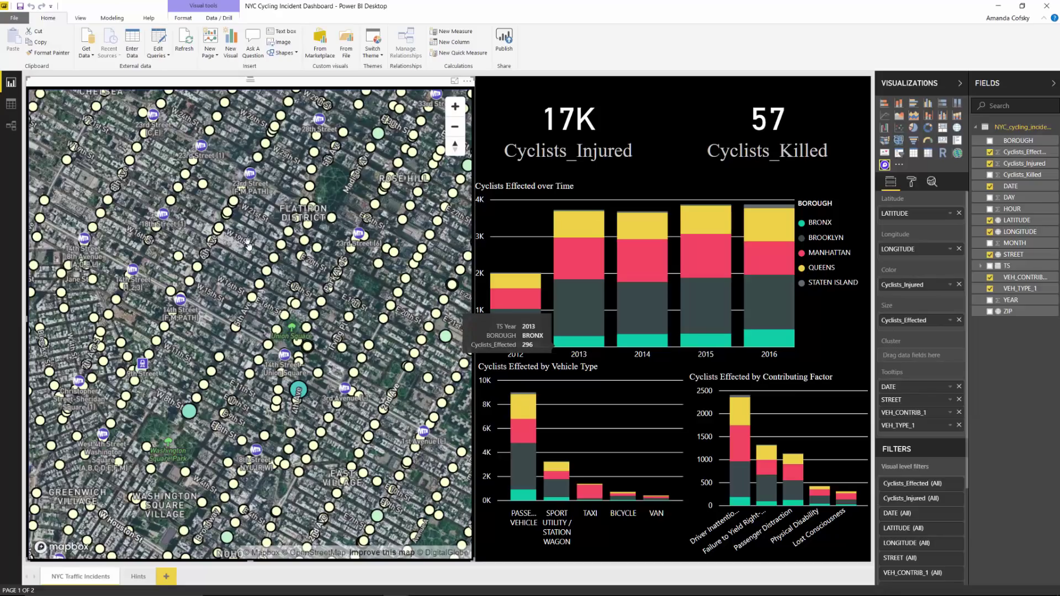
Review the cycling map's Heatmap formatting options, including its zoom limits, and its Viz Settings for access token and map style.
left_click(912, 183)
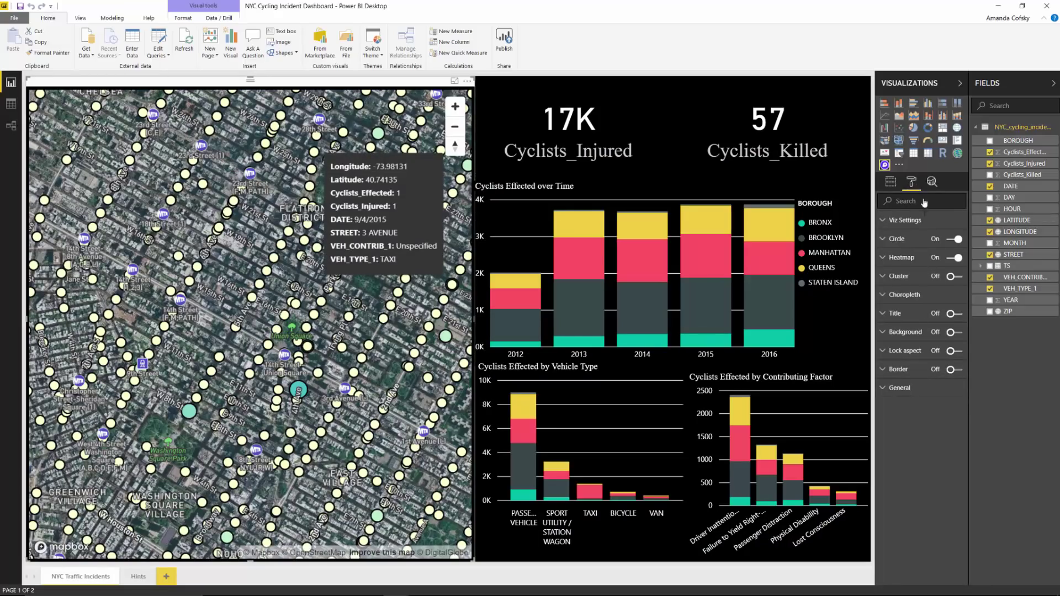
left_click(903, 261)
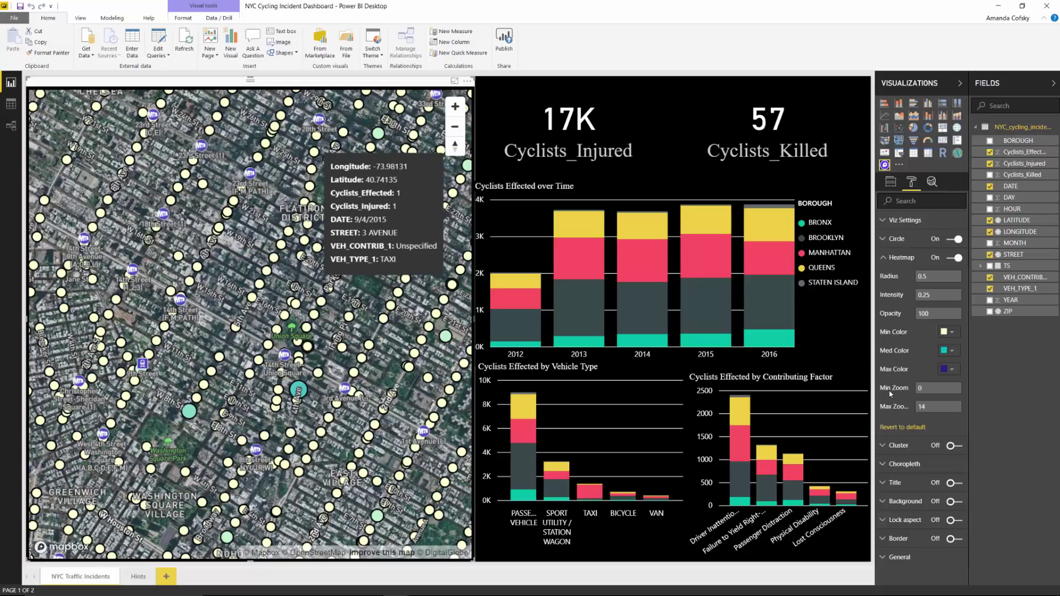
mouse_move(890, 393)
left_click(921, 260)
left_click(912, 221)
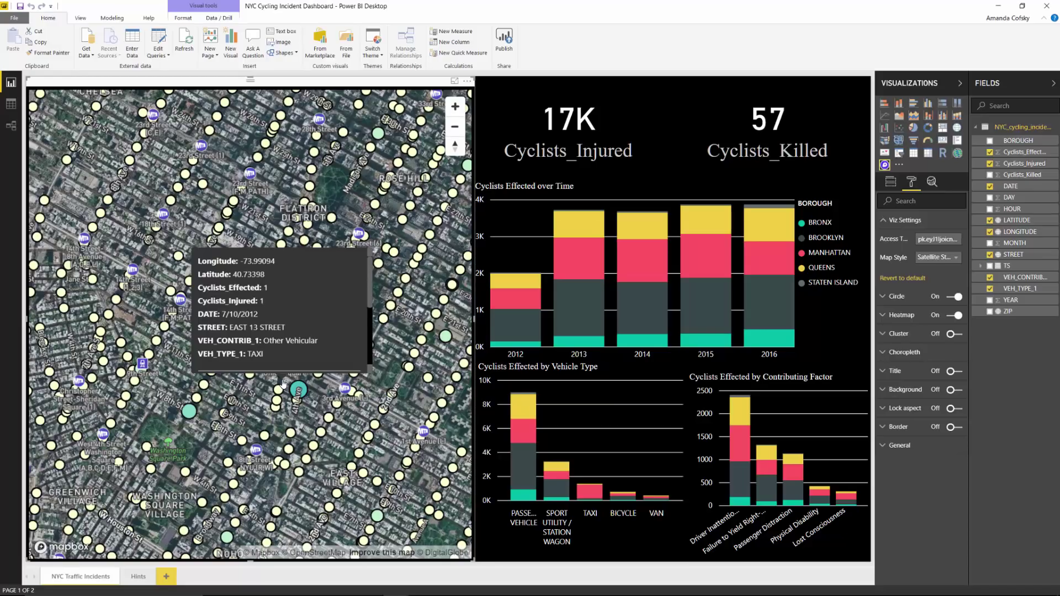
Switch by way of the feature overview slide to the twitterUserList report's Demo page.
key("alt+Tab")
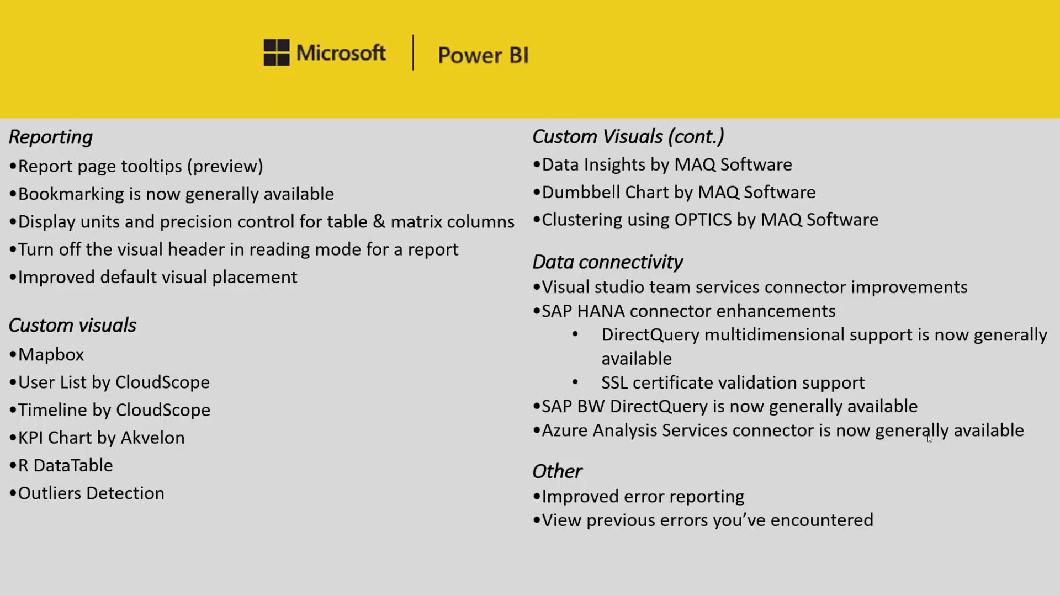
key("alt+Tab")
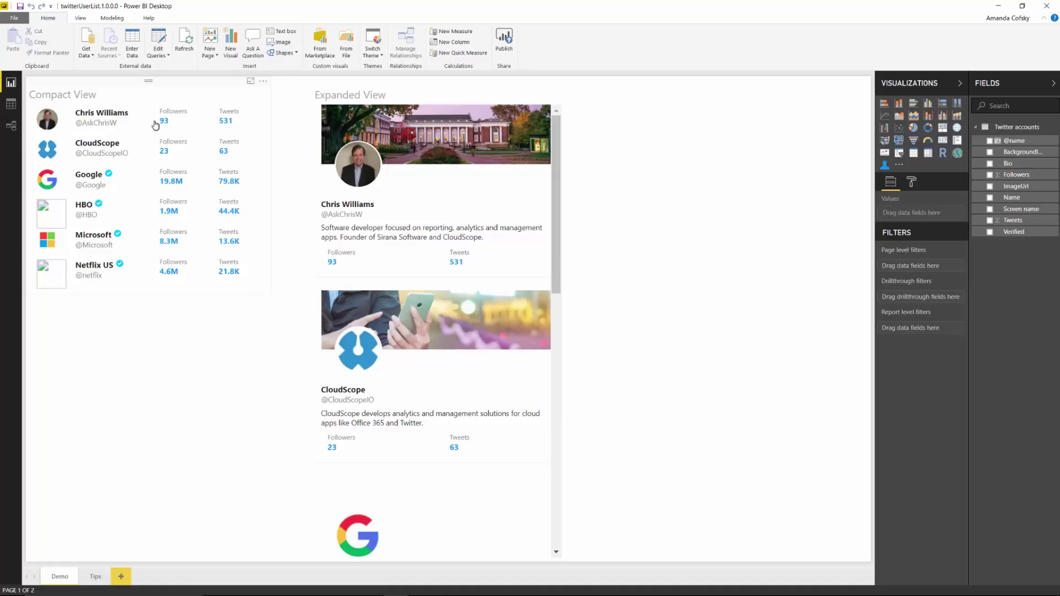
Inspect the Compact View and Expanded View user lists and the account fields behind them.
left_click(167, 108)
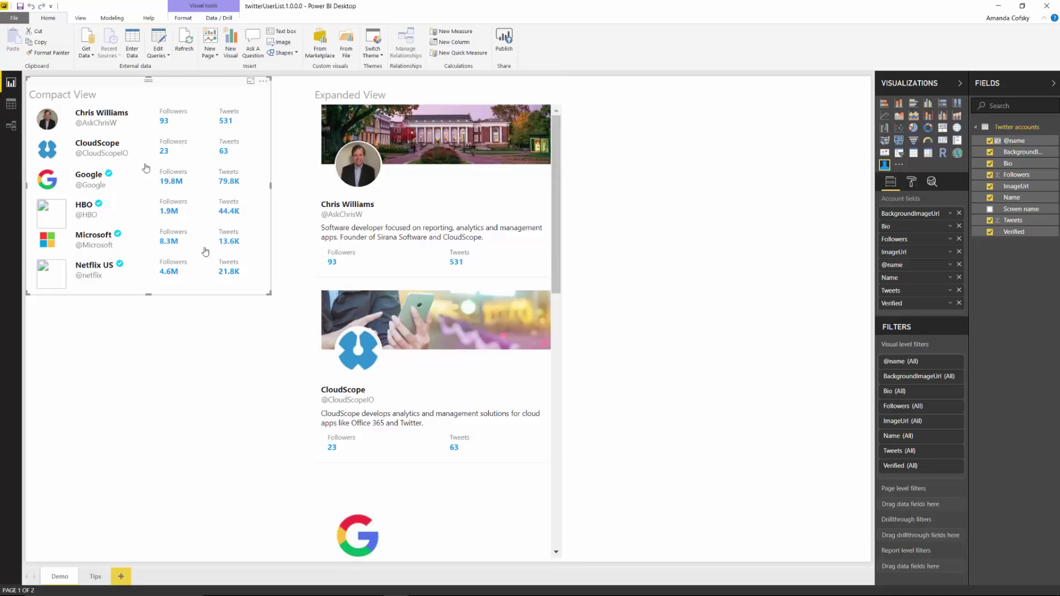
left_click(433, 99)
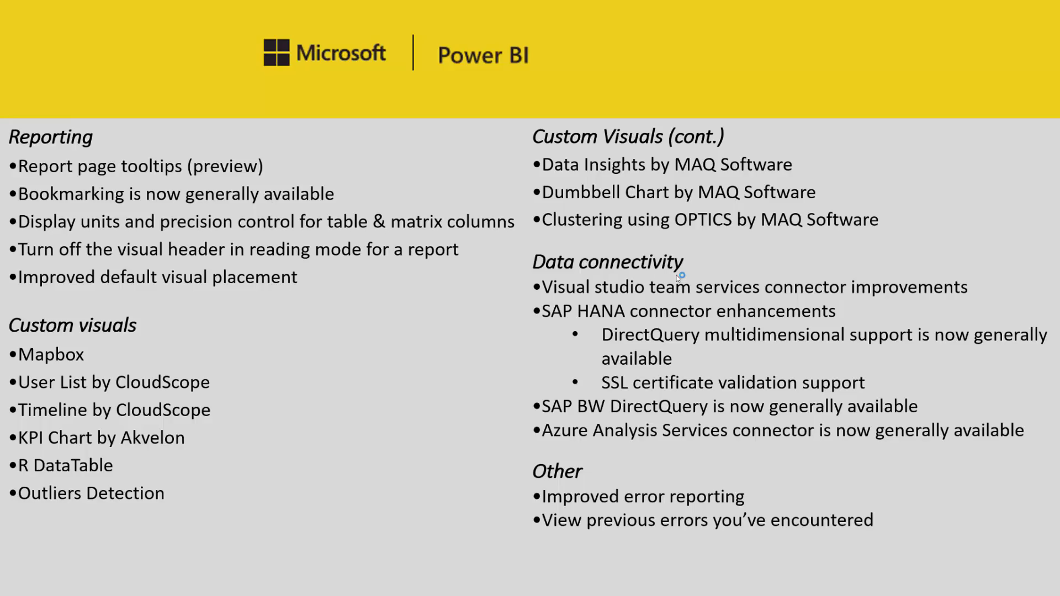
Switch to the timeline report and compare the basic timeline with the TweetJSON full timeline, including its media, quoted tweets and retweets.
key("alt+Tab")
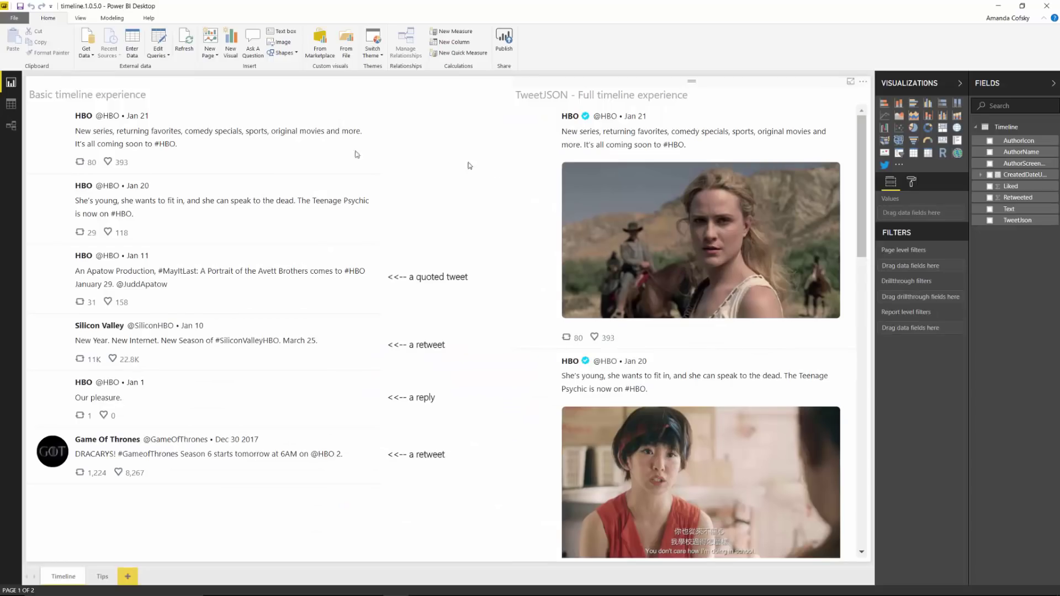
left_click(272, 175)
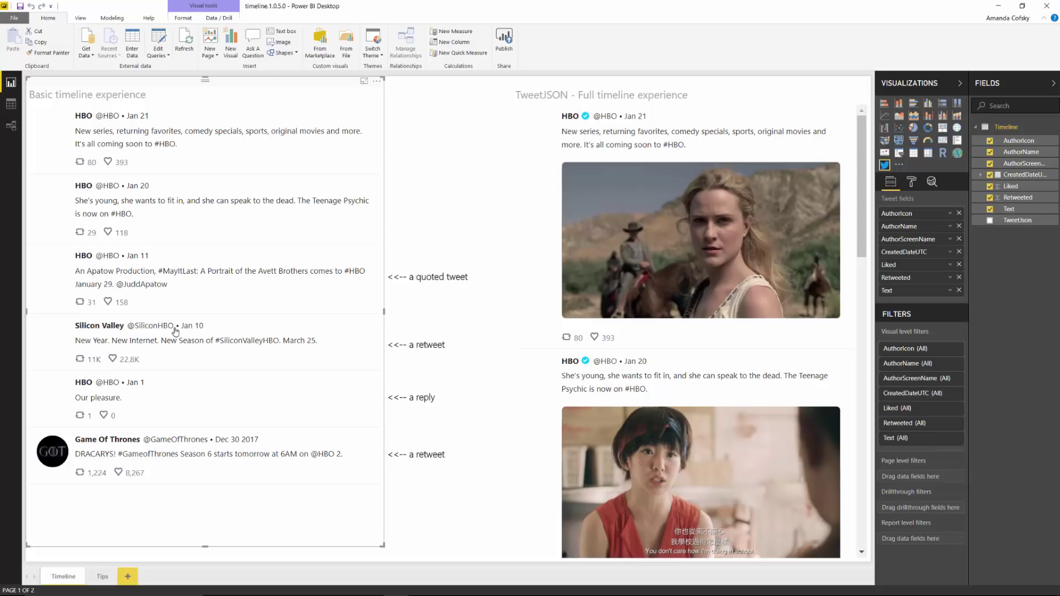
left_click(698, 120)
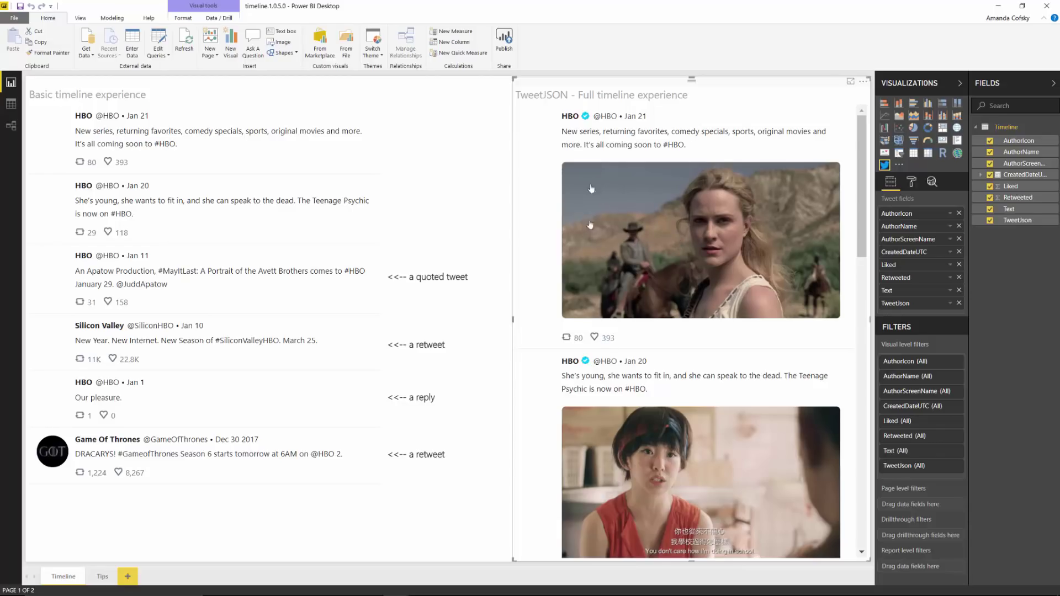
scroll(551, 365, "down", 3)
scroll(551, 379, "down", 3)
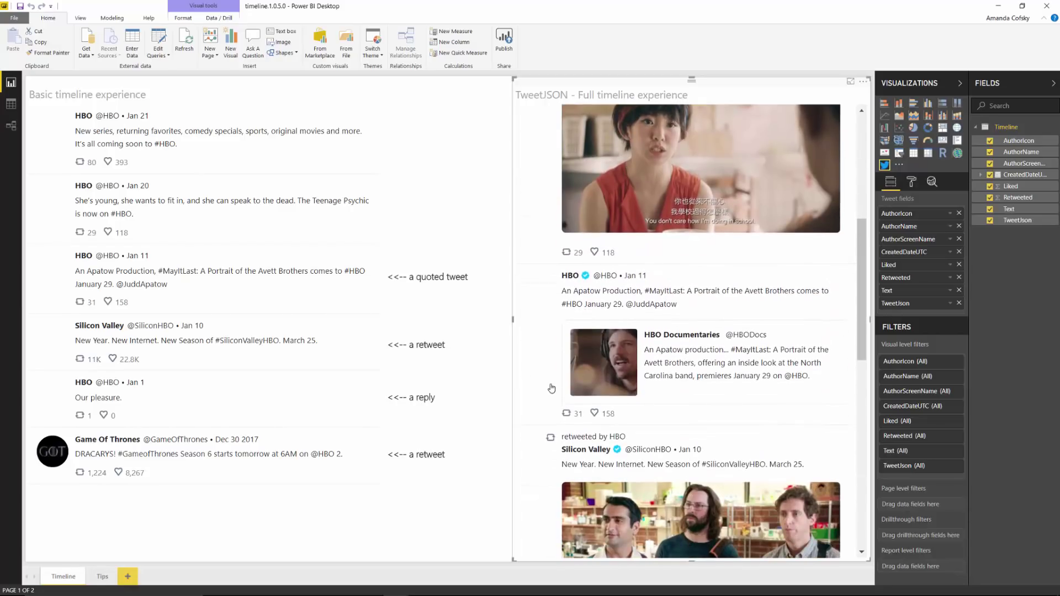
scroll(547, 435, "down", 2)
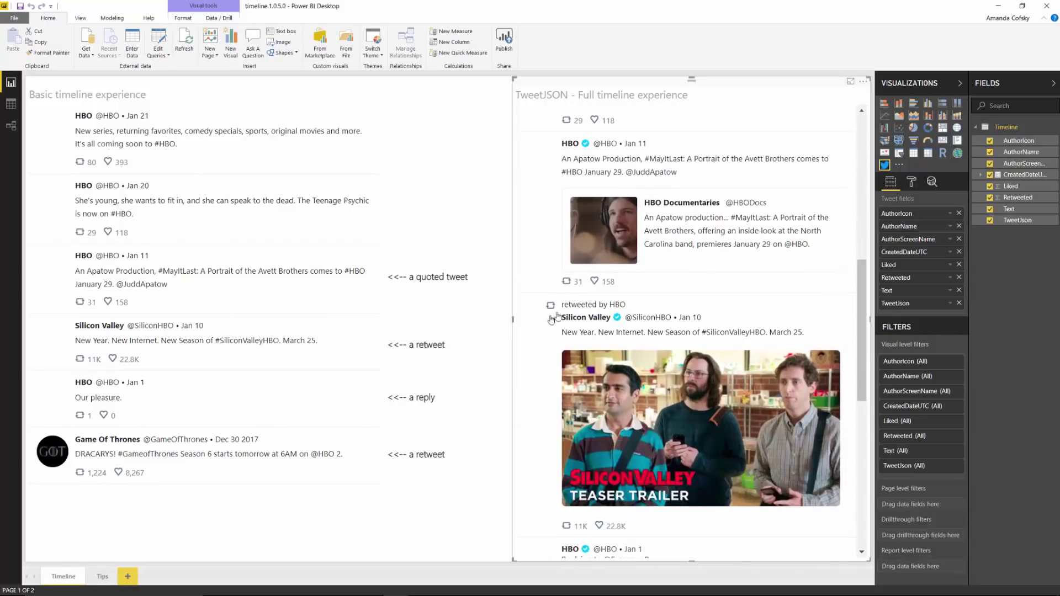
scroll(626, 445, "down", 1)
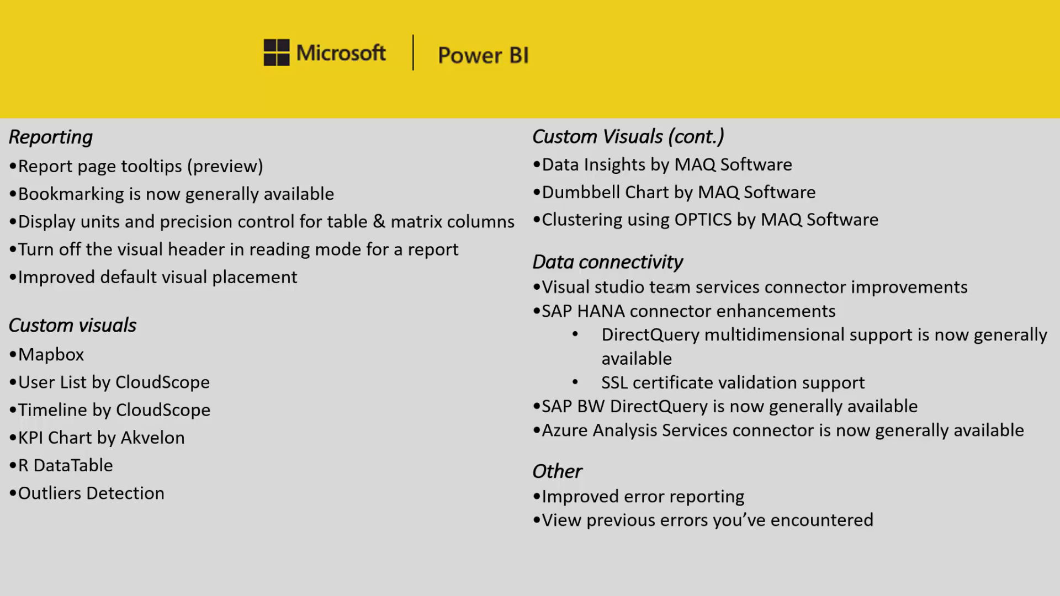
Switch to the KPIChartbyAkvelon report, select the store sales chart and check the tooltip of the 2 May column.
key("alt+Tab")
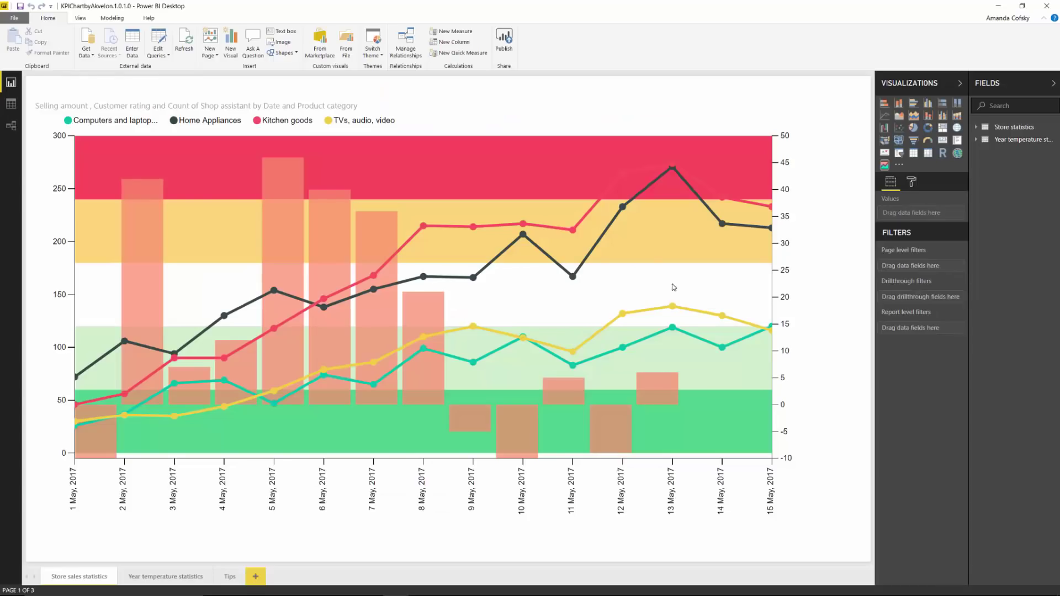
left_click(560, 118)
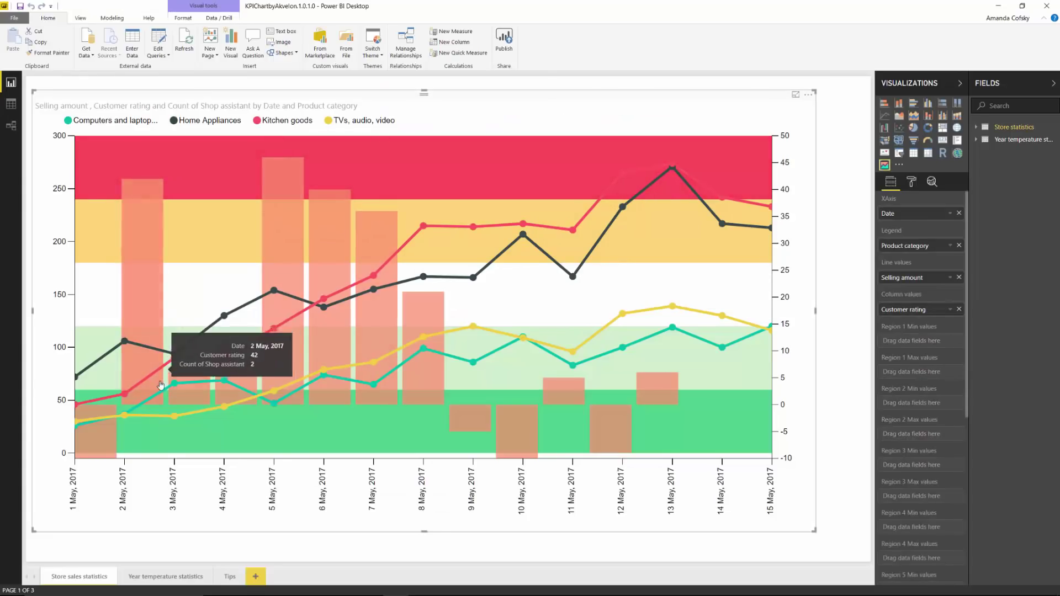
mouse_move(133, 362)
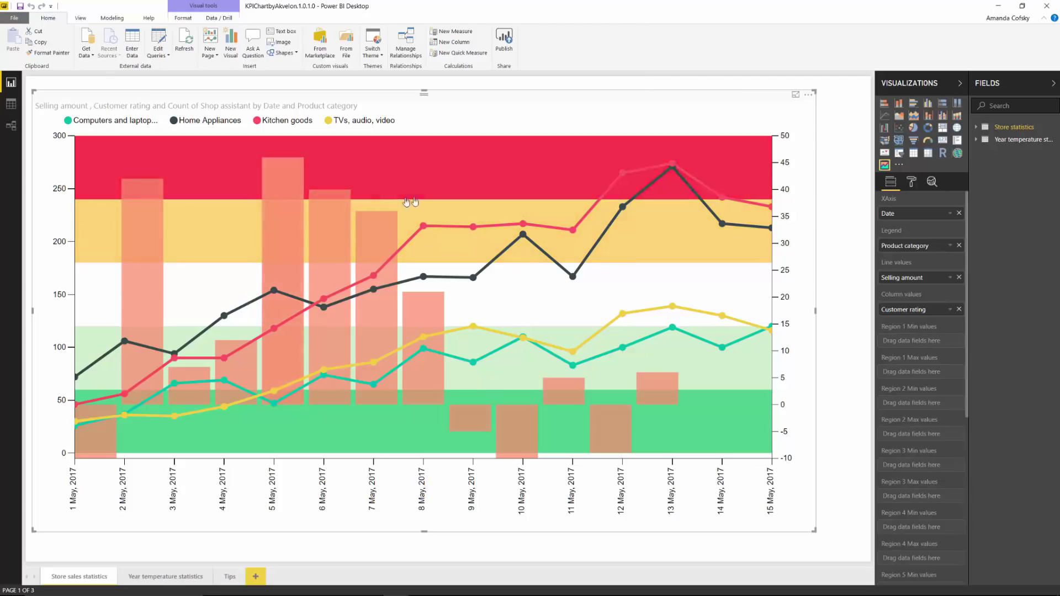
Review the KPI chart's Regions formatting for colors and limits, then its field wells and visual level filters.
left_click(913, 185)
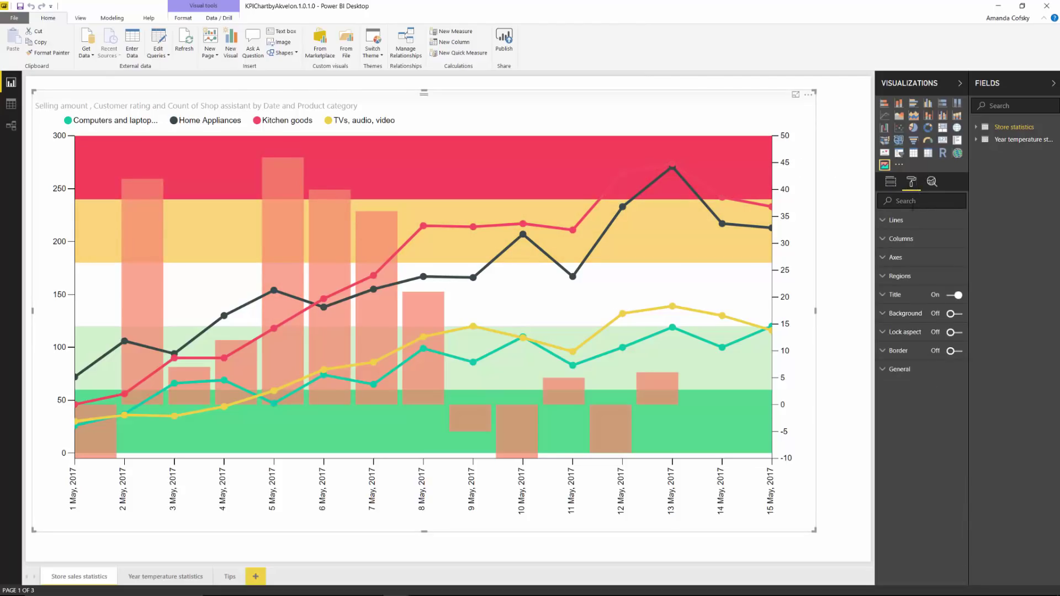
left_click(911, 279)
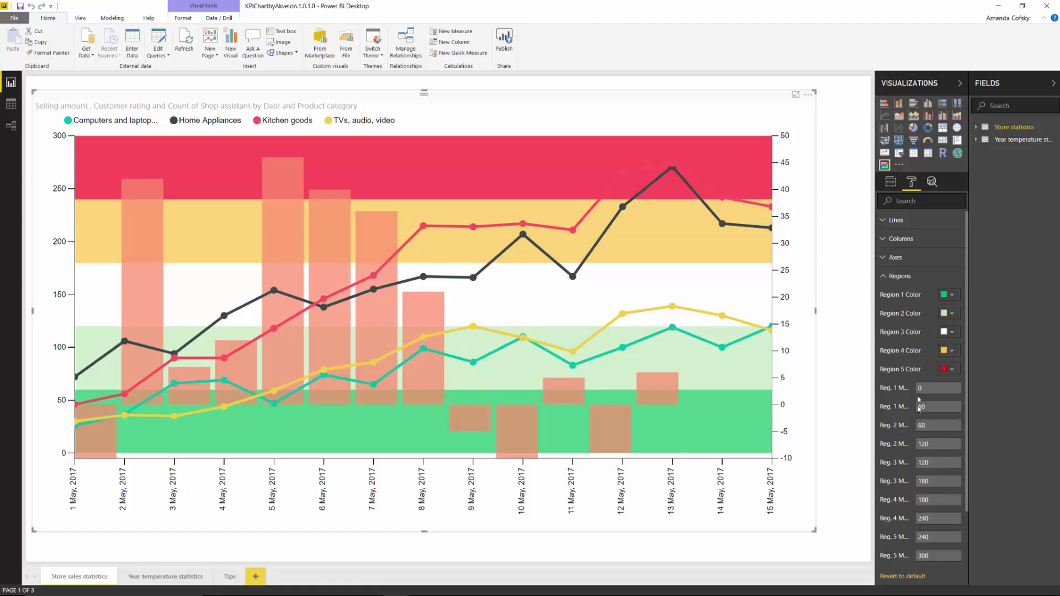
left_click(890, 182)
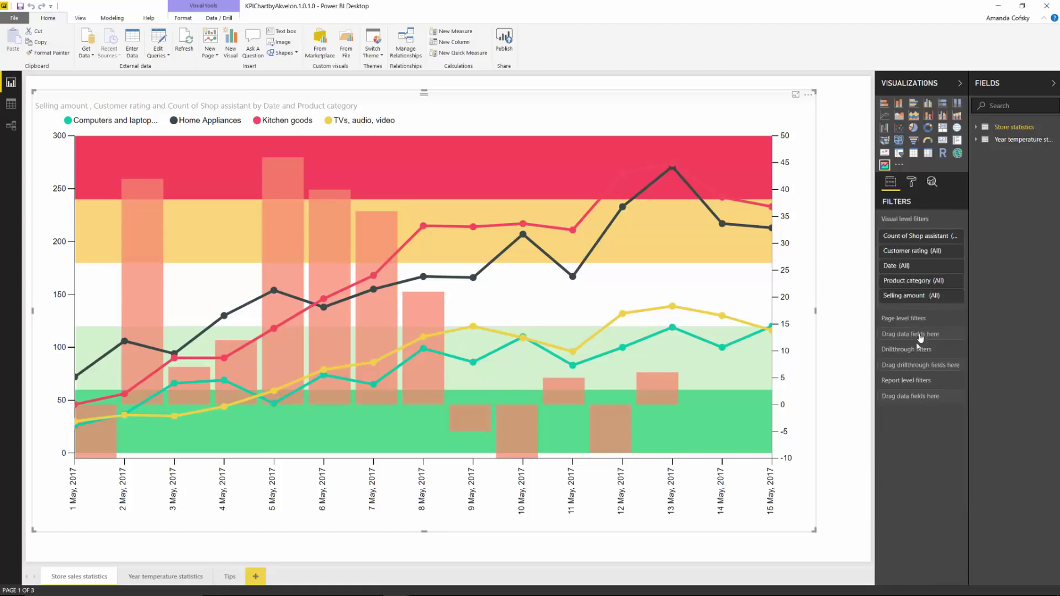
scroll(917, 344, "down", 3)
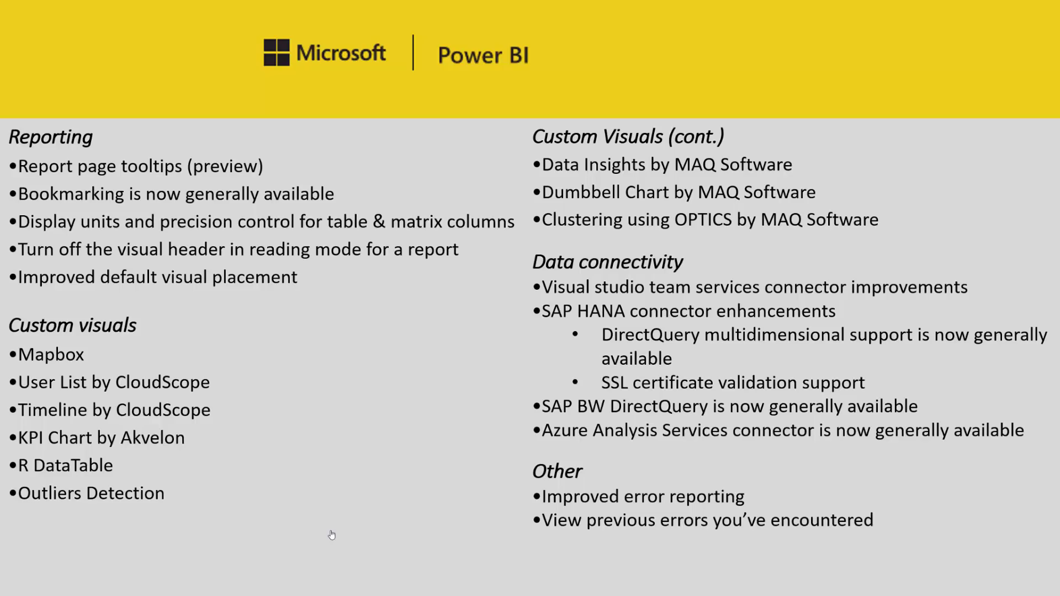
Switch to the rDataTable report in the browser's Power BI service and look through the Waterbody and Method column filters.
key("alt+Tab")
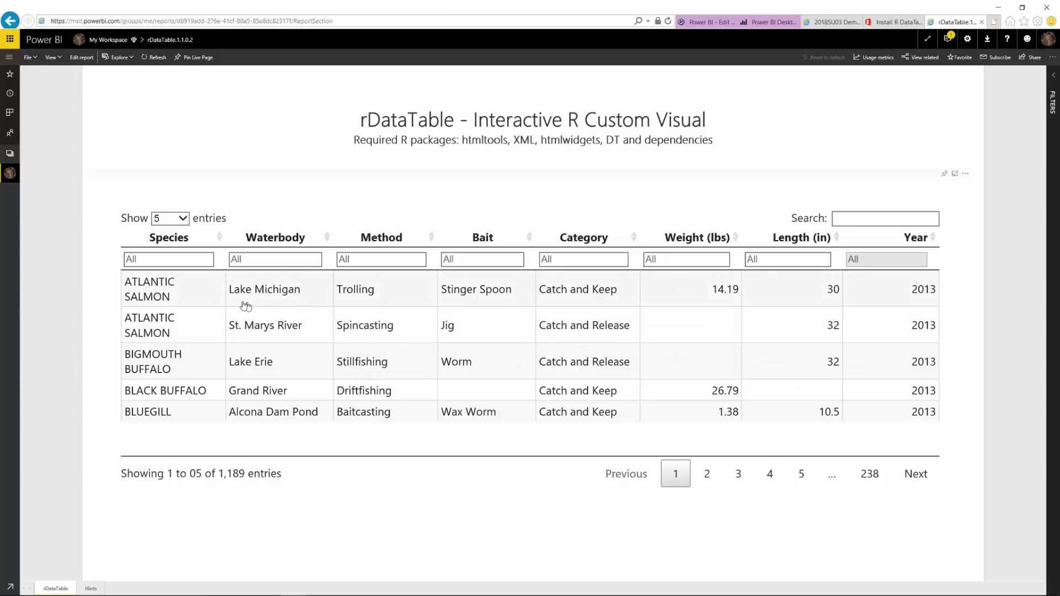
left_click(263, 259)
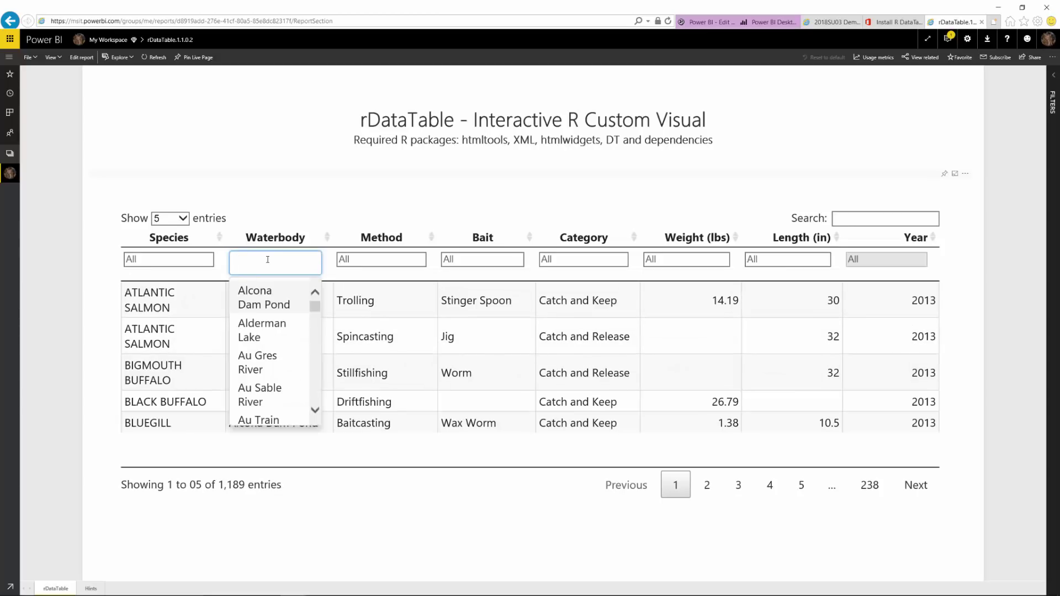
left_click(353, 261)
Filter the table's Bait column to Believer and Arrow.
left_click(469, 263)
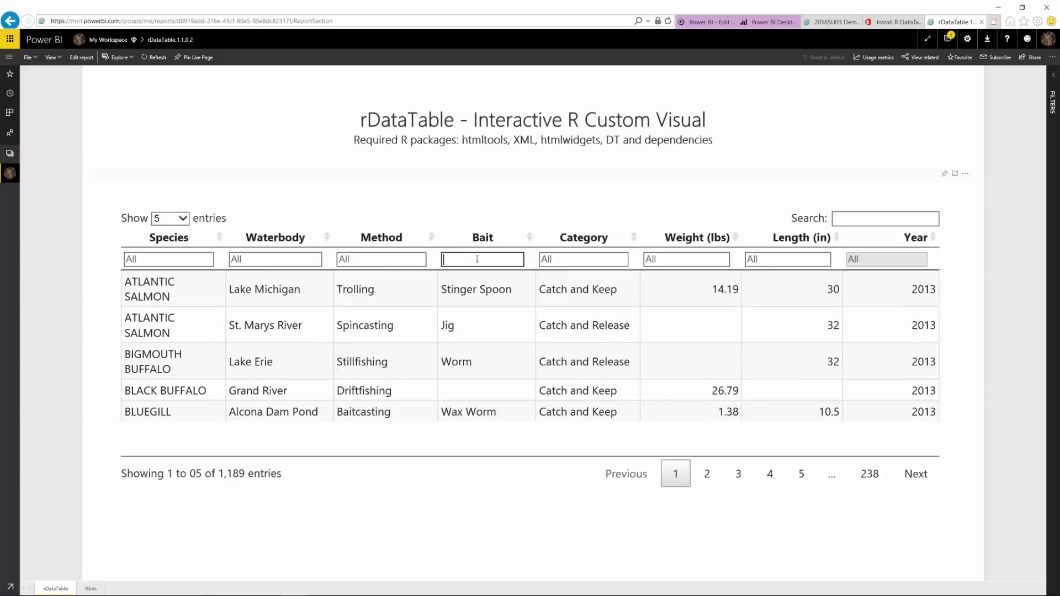
scroll(478, 353, "down", 5)
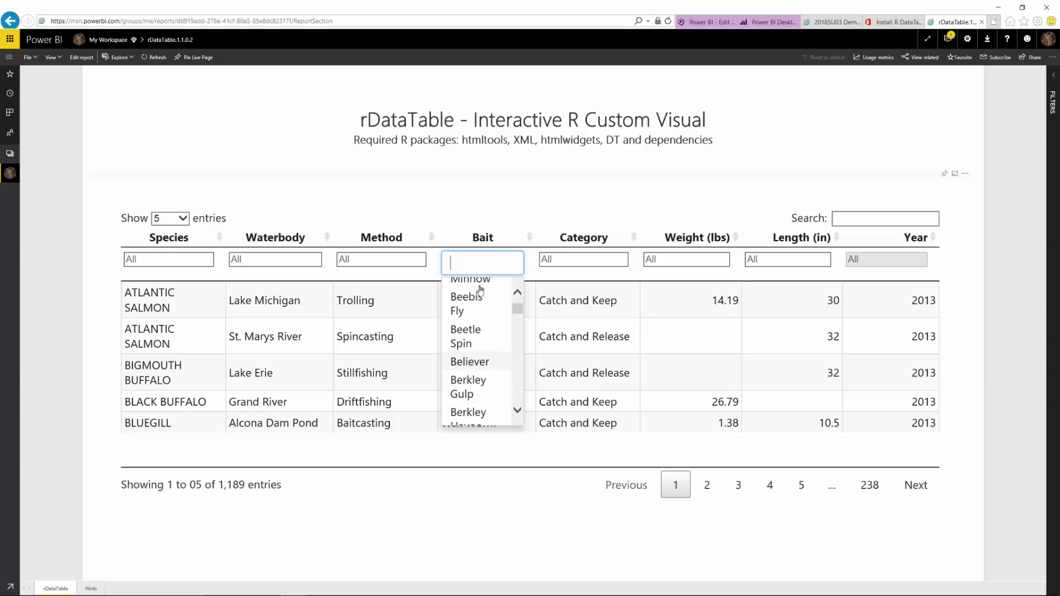
left_click(480, 362)
scroll(493, 331, "up", 2)
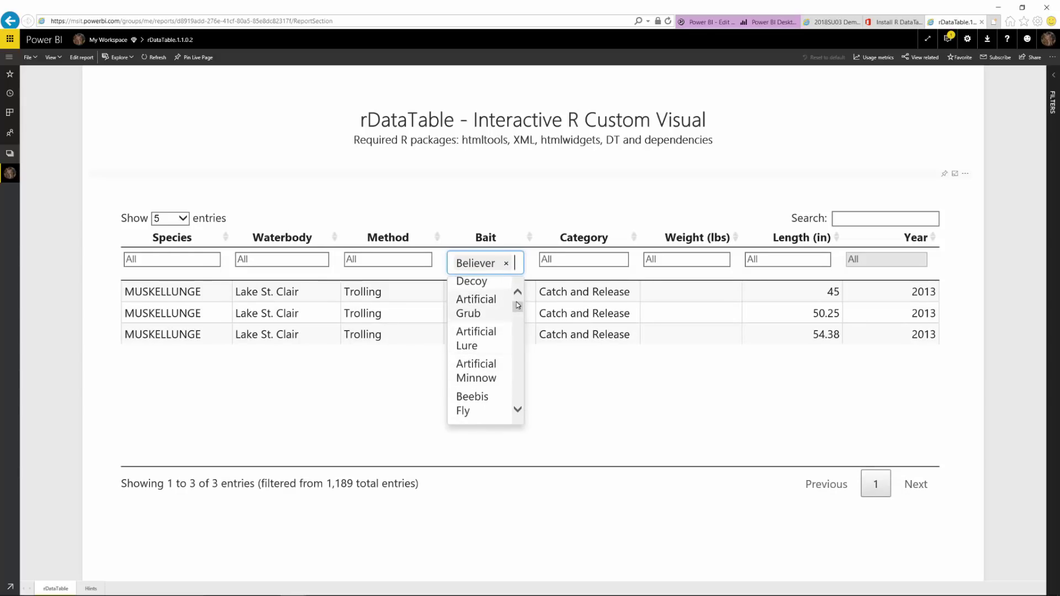
left_click(506, 257)
scroll(480, 331, "up", 2)
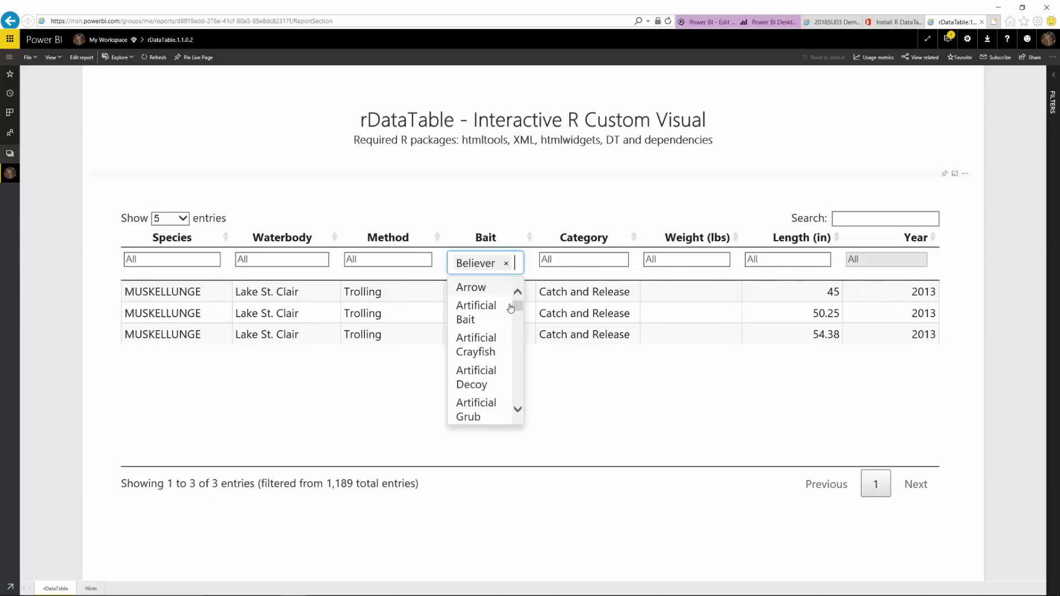
left_click(500, 289)
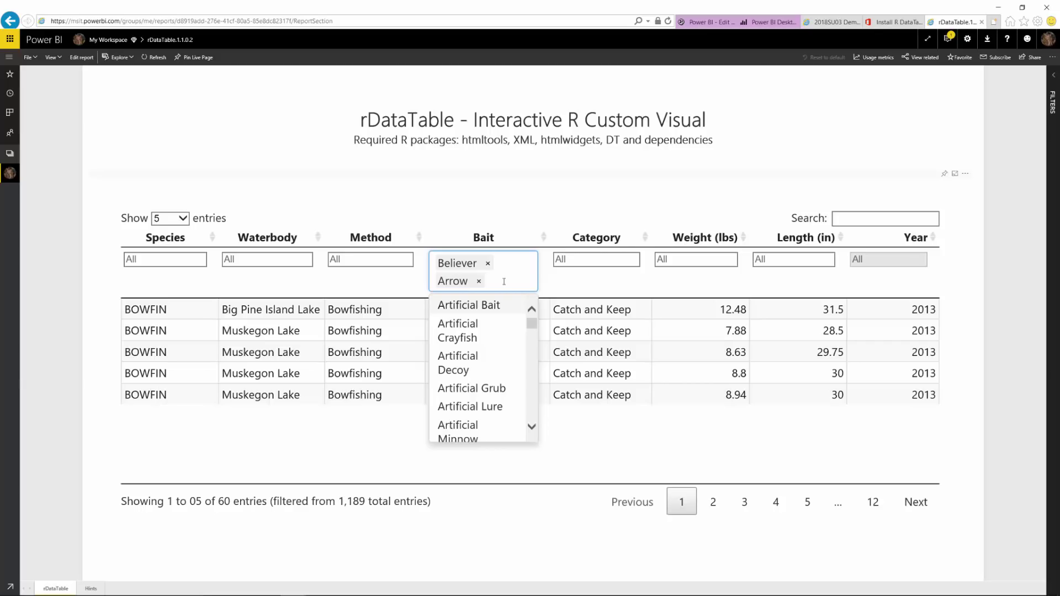
Search the Bait filter for "rop" and add Teardrop to the selected baits.
type("r")
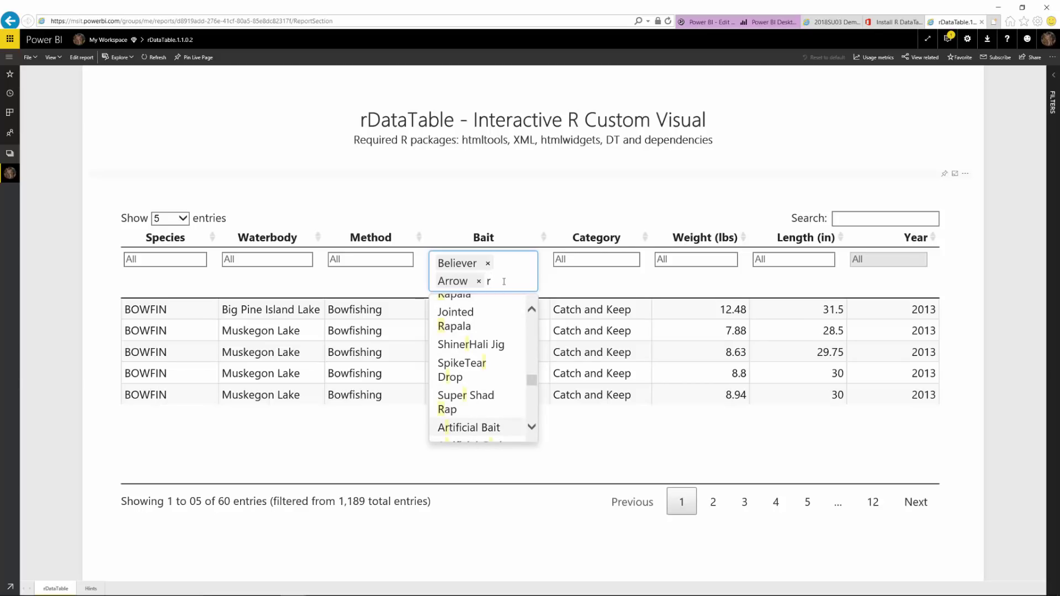
type("op")
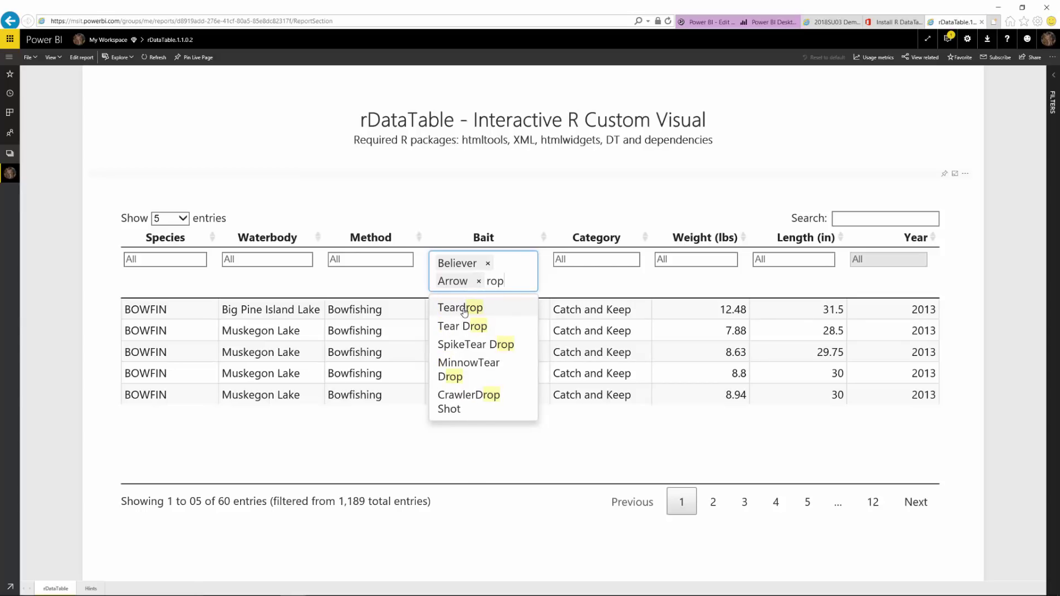
key("Return")
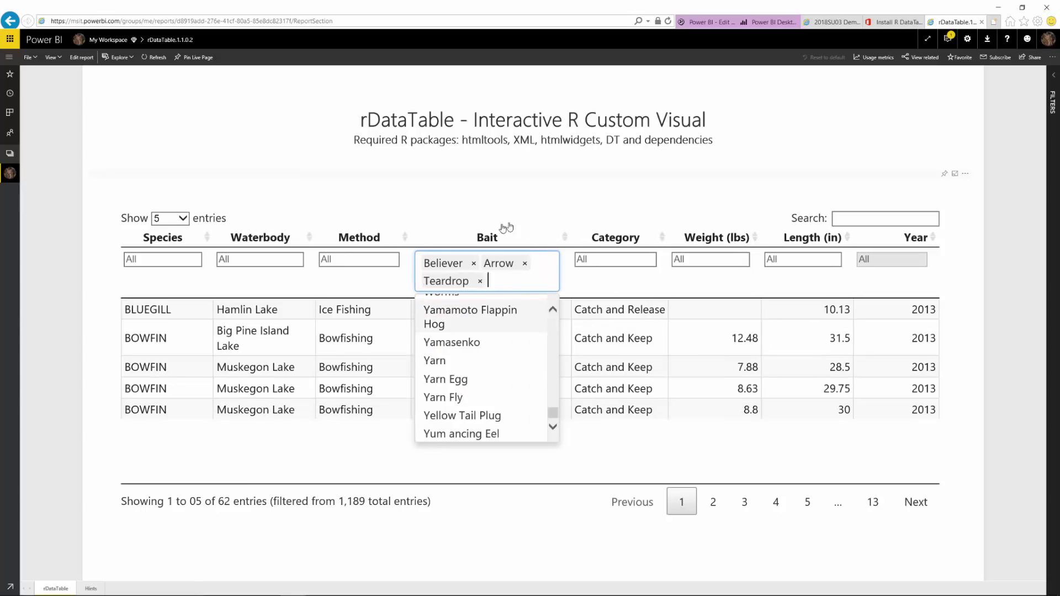
Remove Believer, Arrow and Teardrop from the Bait column filter.
left_click(467, 268)
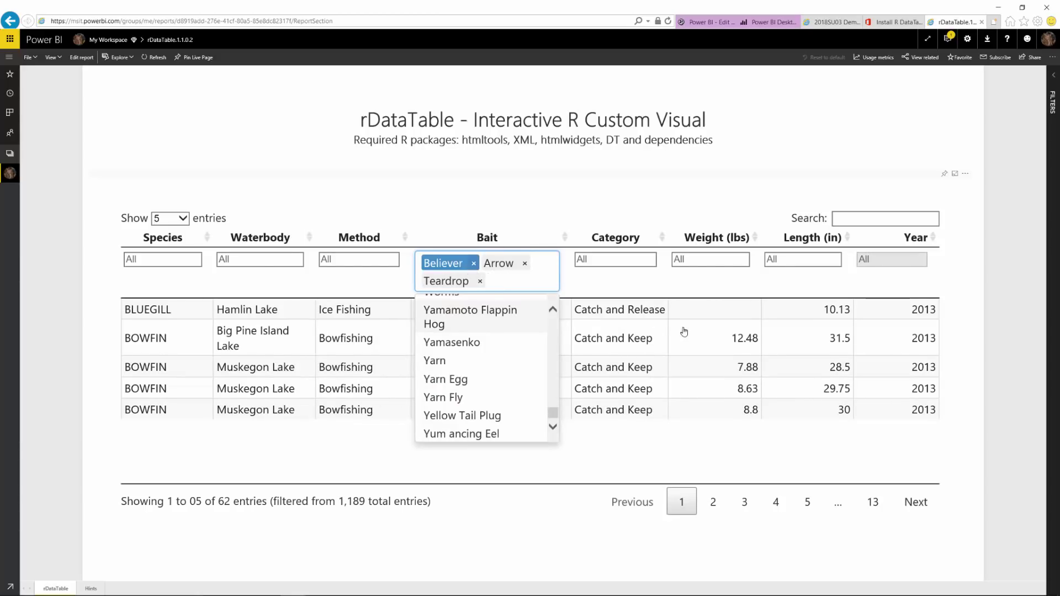
left_click(473, 264)
left_click(478, 262)
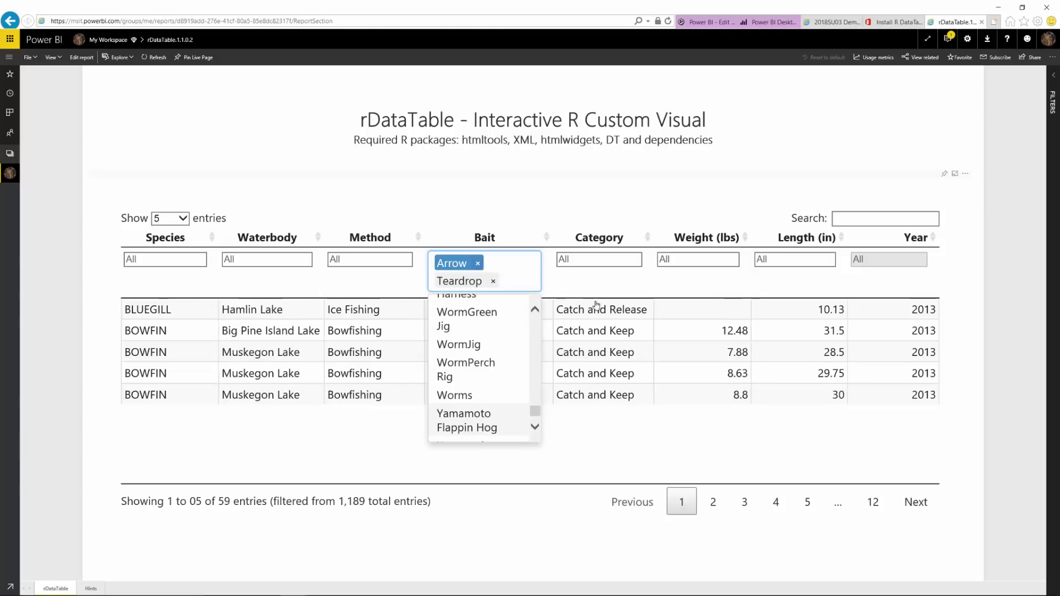
key("BackSpace")
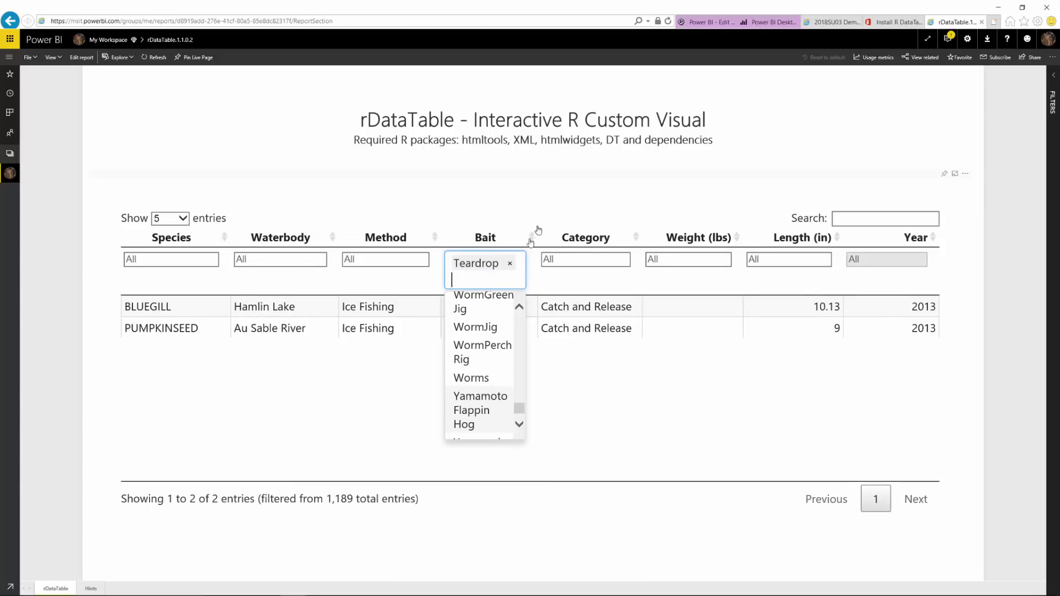
left_click(503, 262)
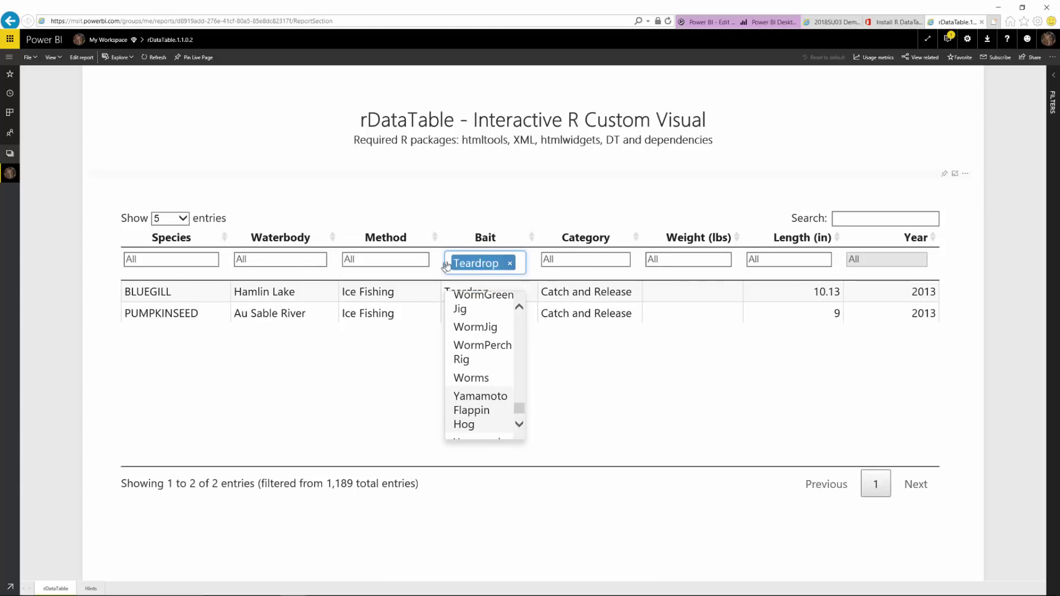
key("BackSpace")
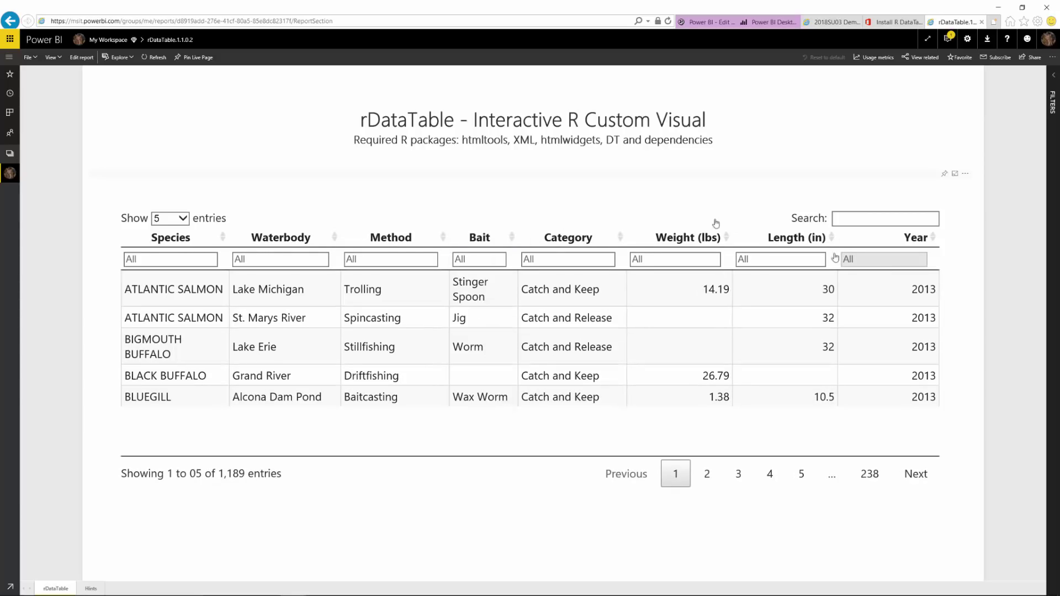
Search the whole table for "lake erie" and clear the search.
left_click(866, 221)
type("lake erie")
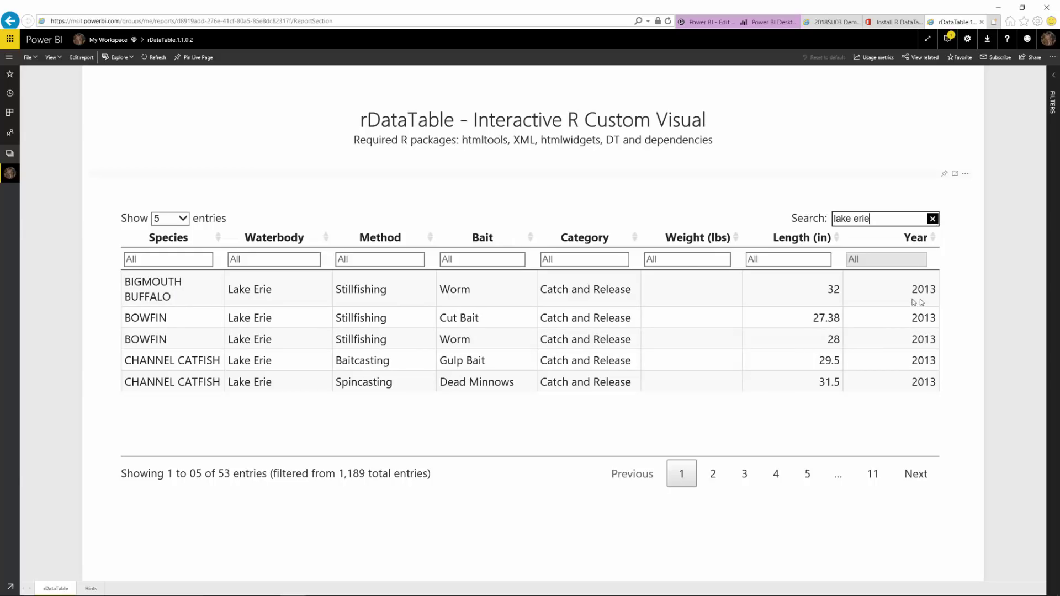
key("ctrl+a")
key("BackSpace")
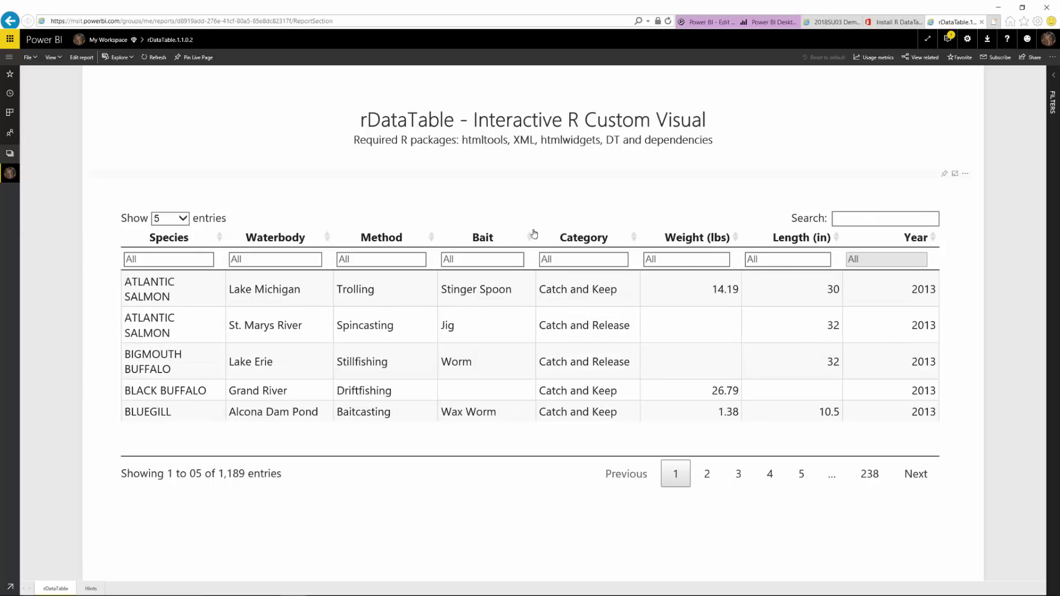
Sort the table by Bait in descending order and show 50 entries per page.
left_click(528, 238)
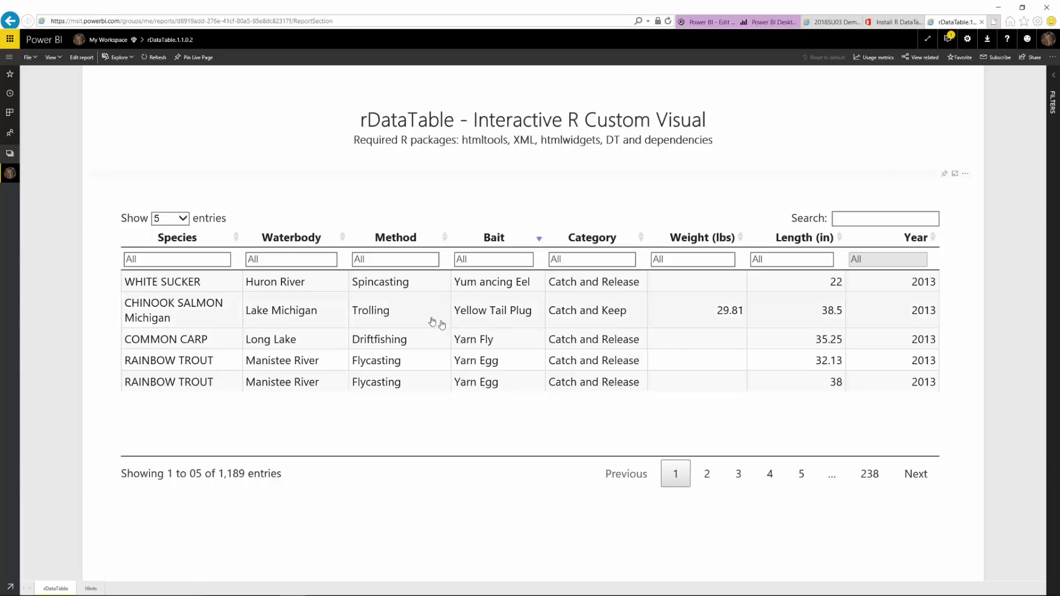
left_click(177, 219)
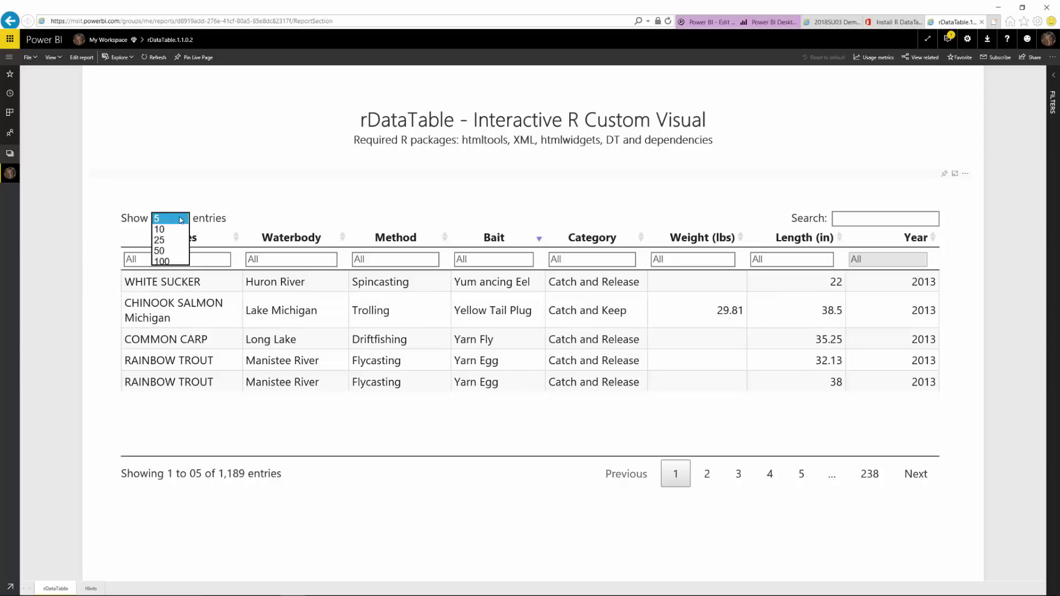
left_click(172, 251)
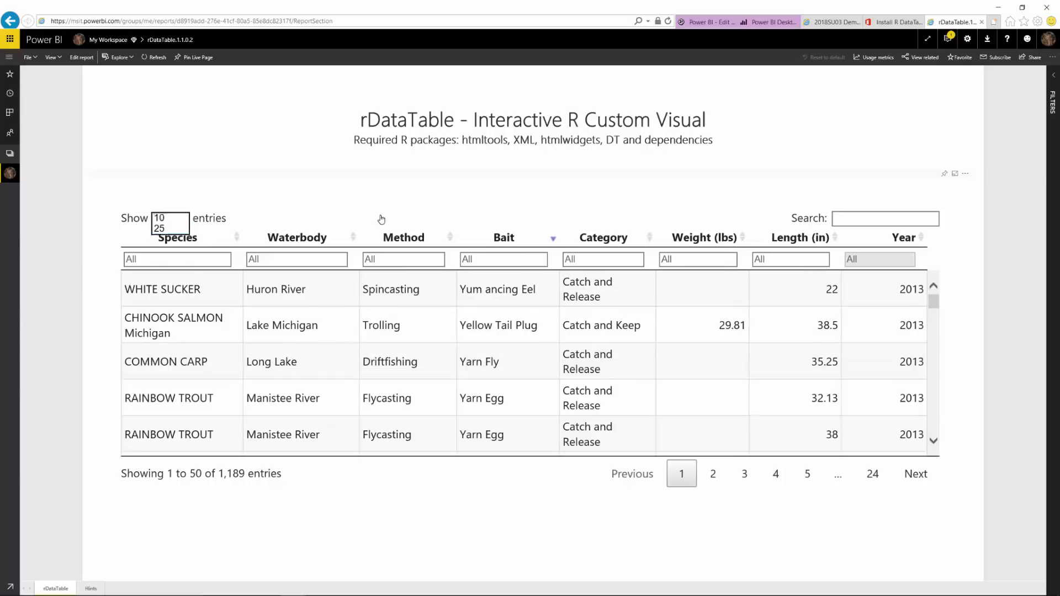
Look through the rows of the fishing table sorted by Bait and return towards the start.
scroll(496, 355, "down", 5)
scroll(499, 387, "down", 10)
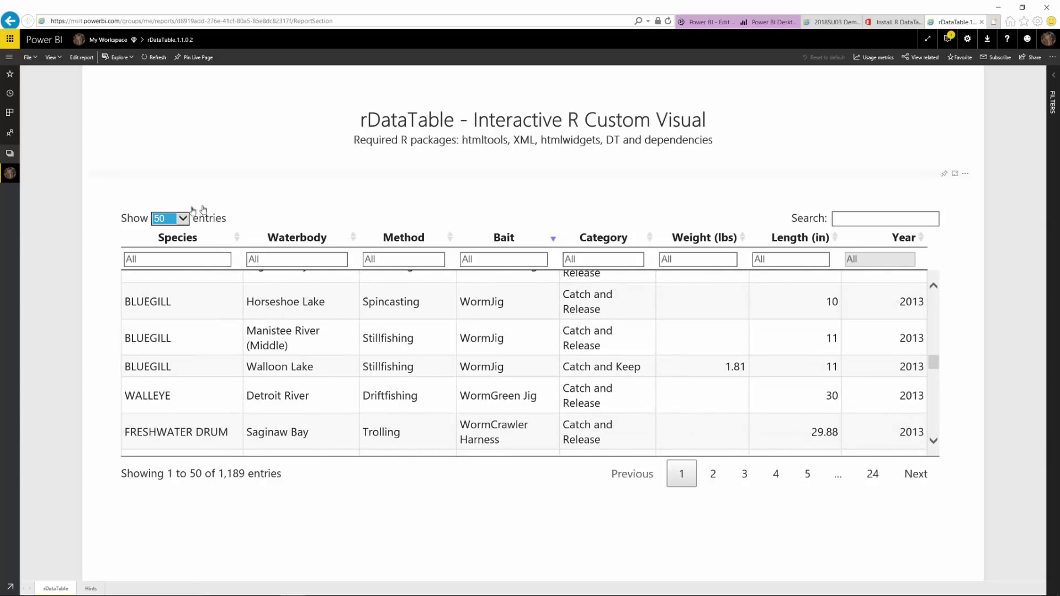
scroll(309, 392, "up", 5)
scroll(308, 438, "up", 5)
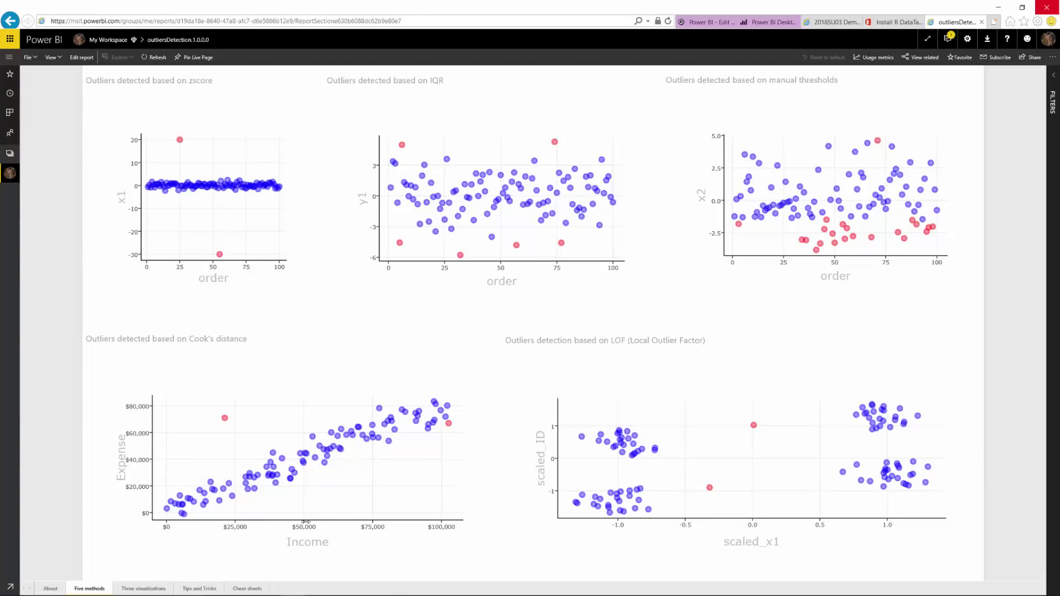
Inspect the z-score outlier scatter plot and open the Three visualizations report page.
left_click(254, 210)
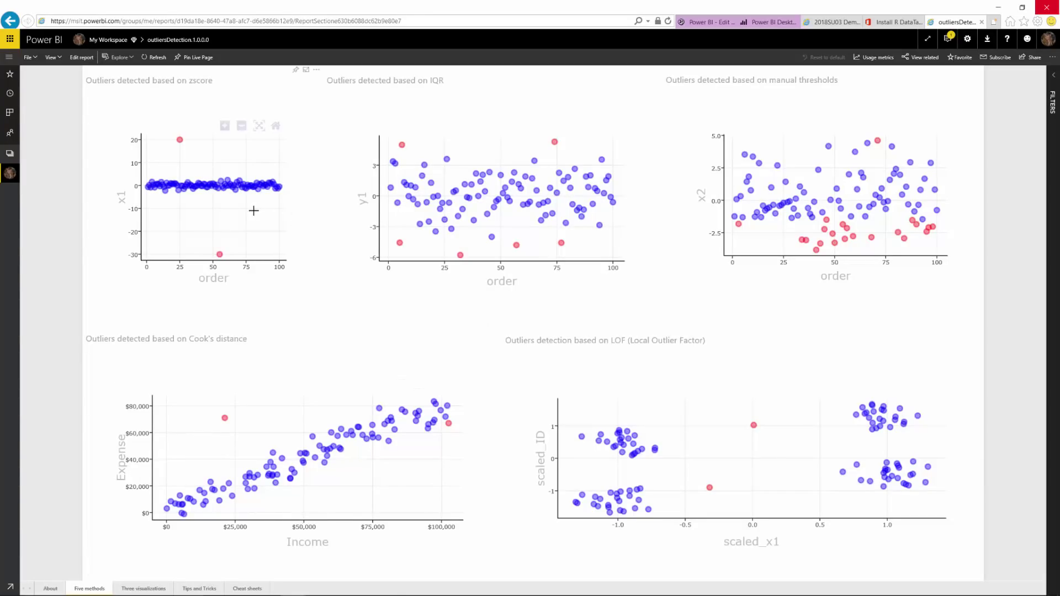
mouse_move(173, 131)
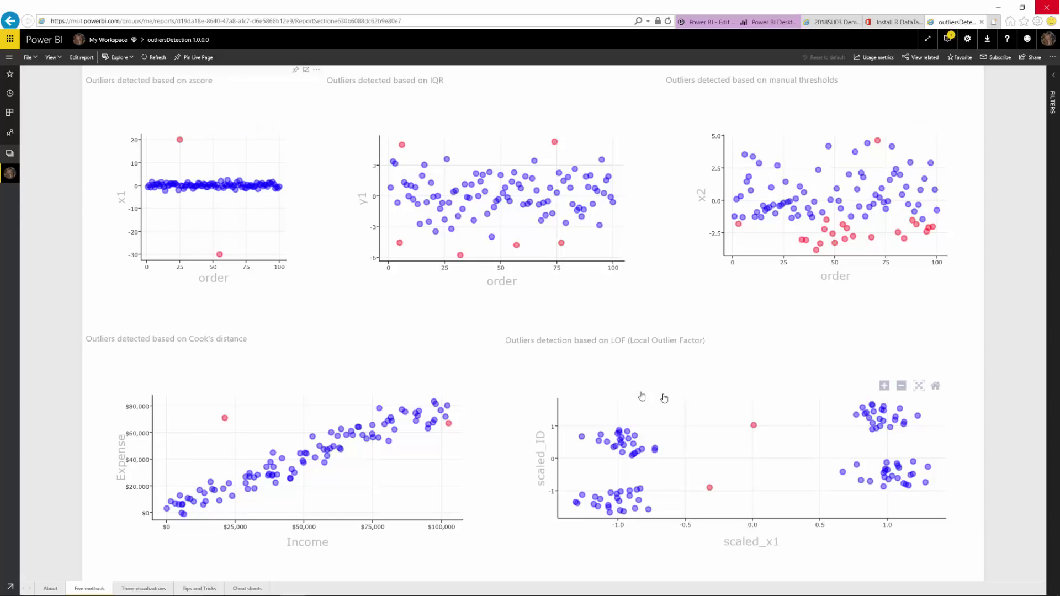
mouse_move(208, 133)
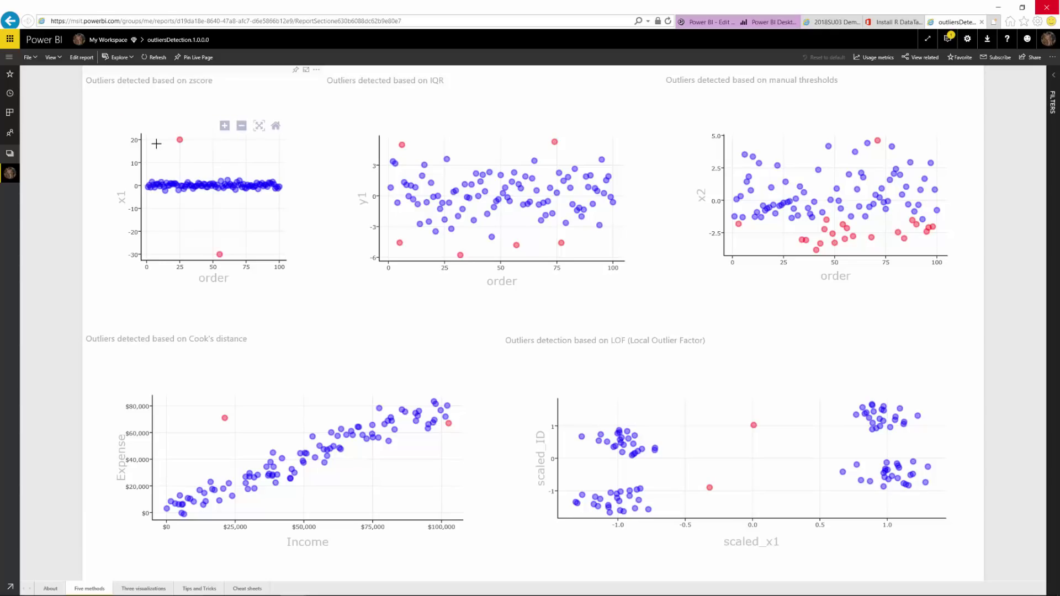
mouse_move(204, 250)
mouse_move(125, 591)
left_click(143, 588)
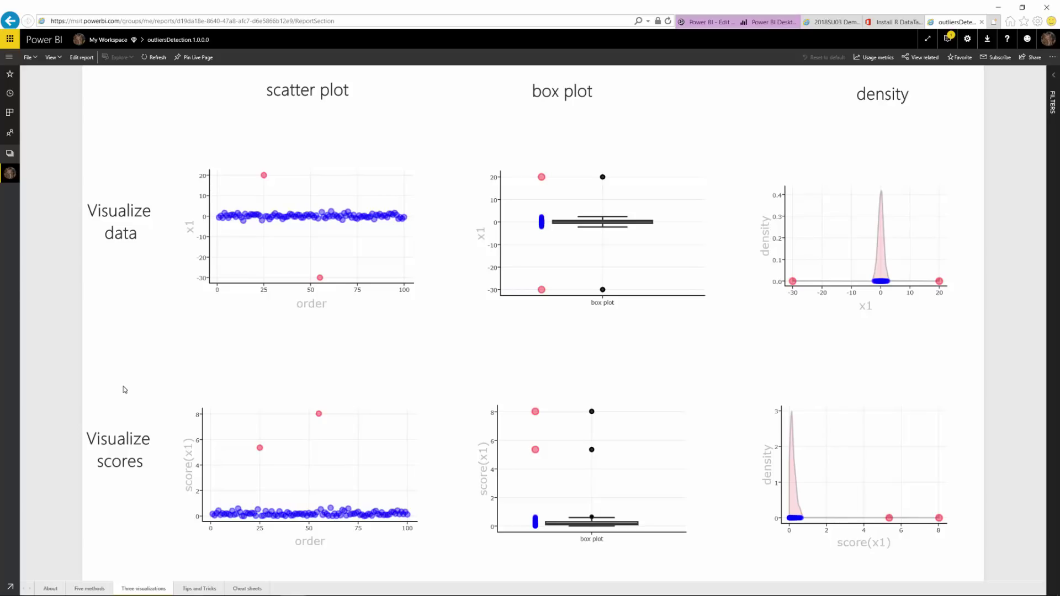
Switch to the Data Insights by MAQ Software report in Power BI Desktop and select its column chart visual.
key("alt+Tab")
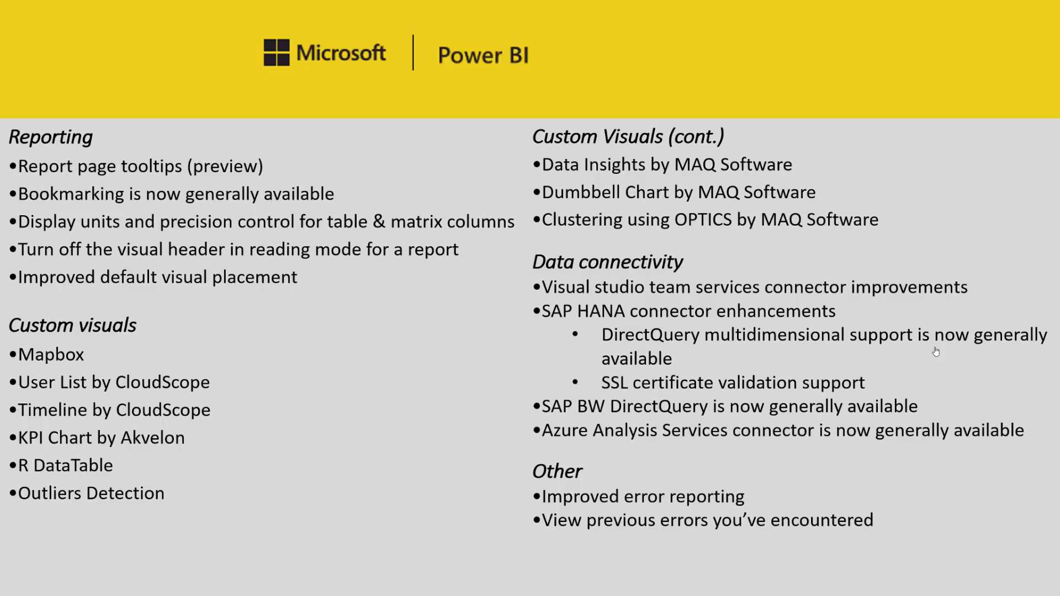
key("alt+Tab")
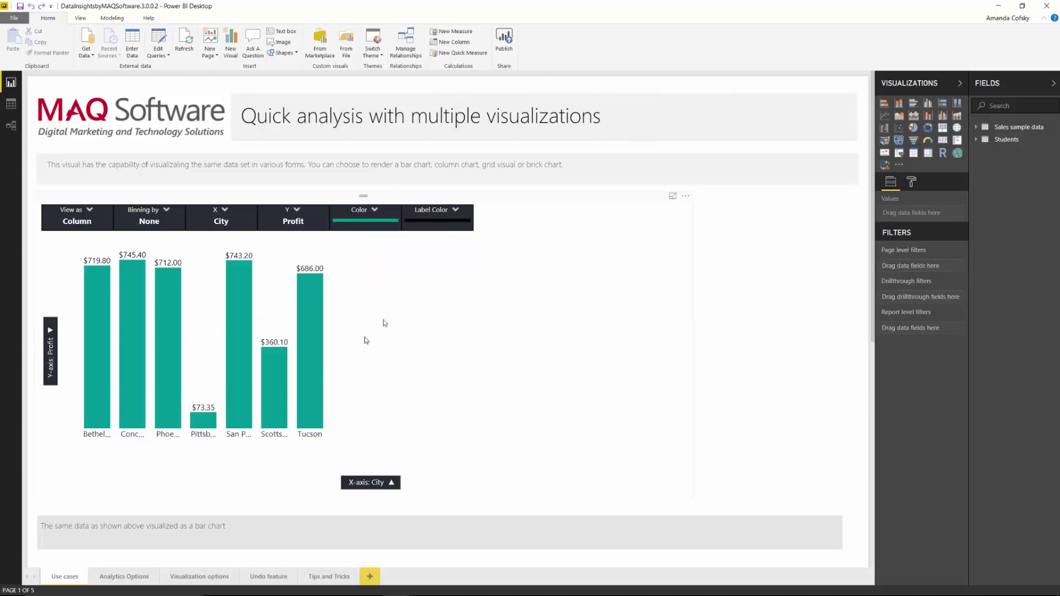
left_click(408, 308)
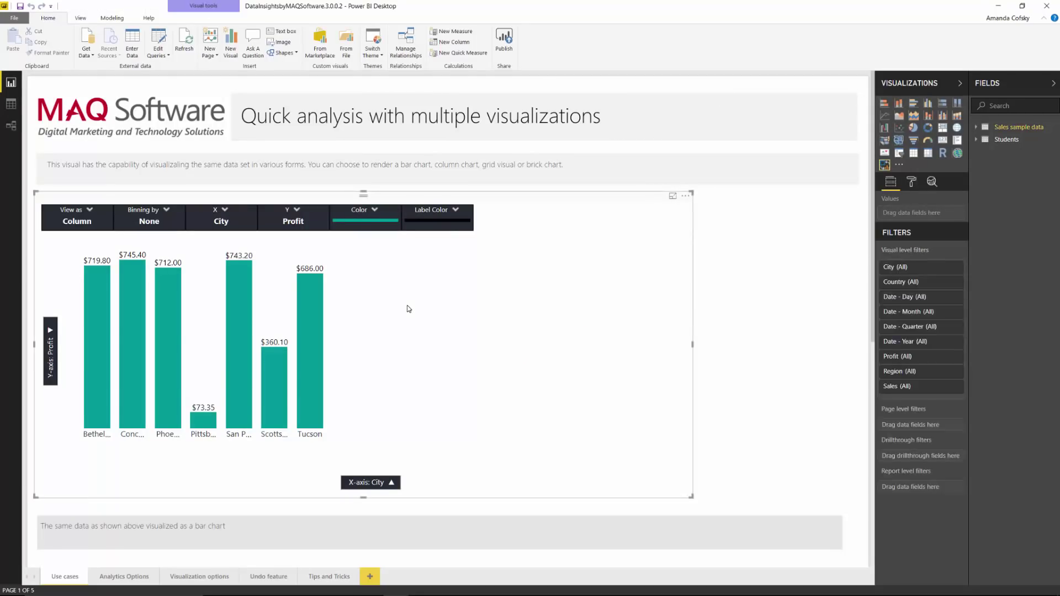
Examine the visual's Color, Label Color, X and Y options.
left_click(368, 219)
left_click(443, 221)
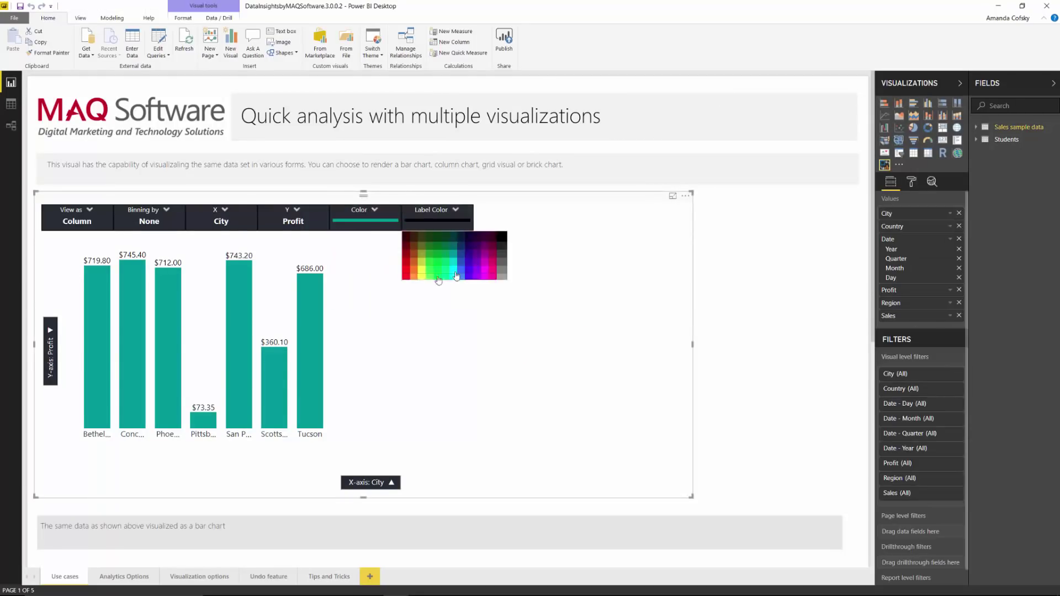
left_click(221, 218)
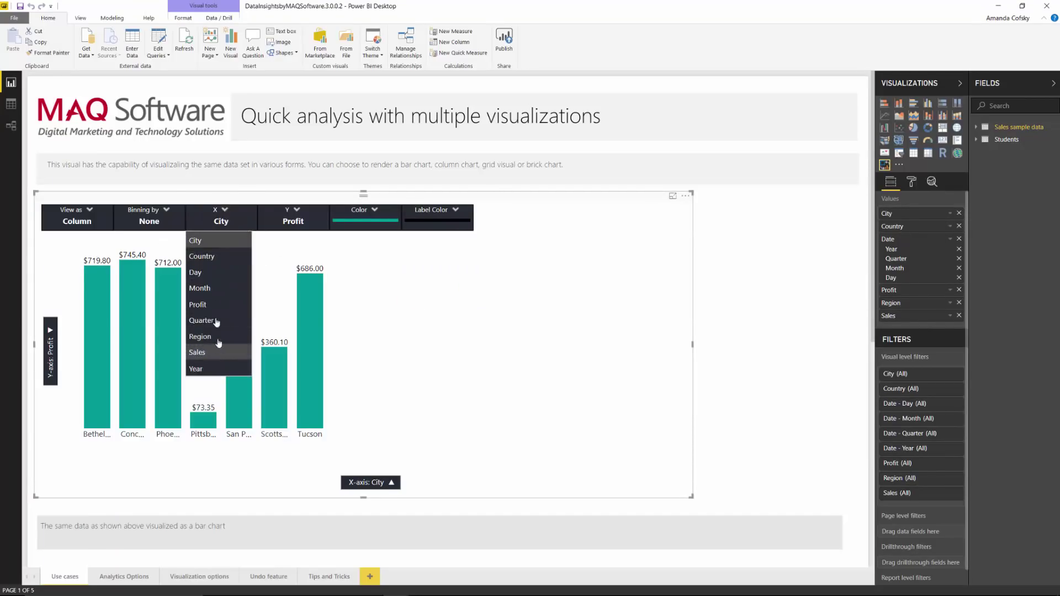
left_click(304, 221)
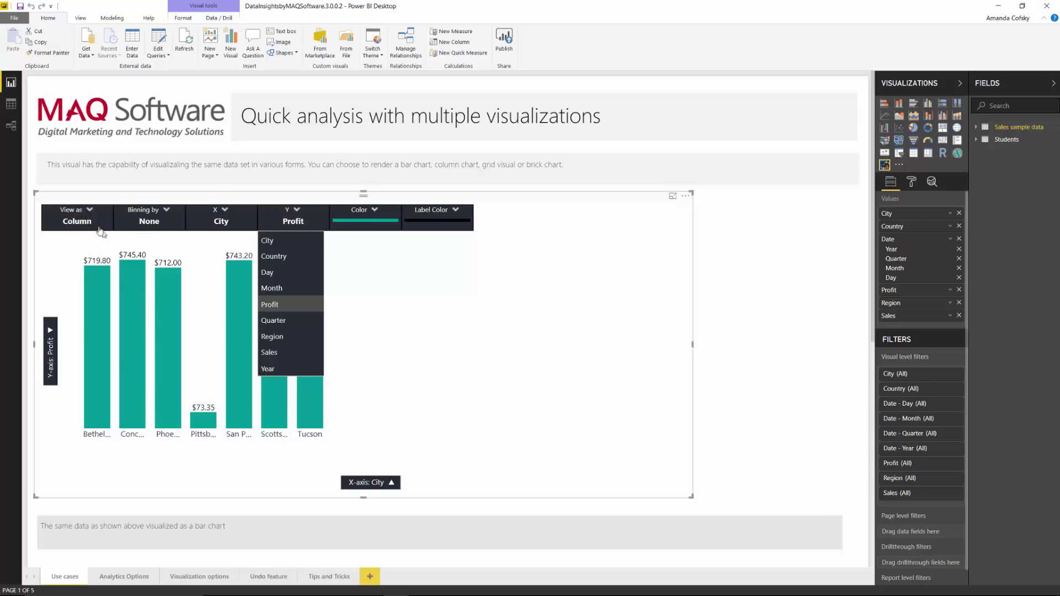
Show the Data Insights visual in its Table view and its Brick view.
left_click(76, 224)
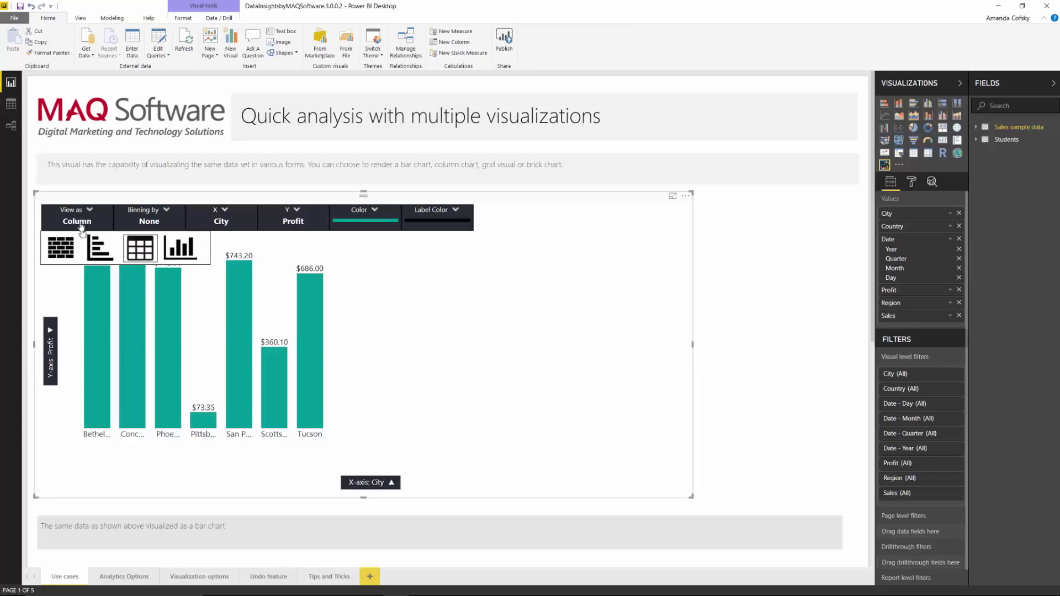
left_click(126, 240)
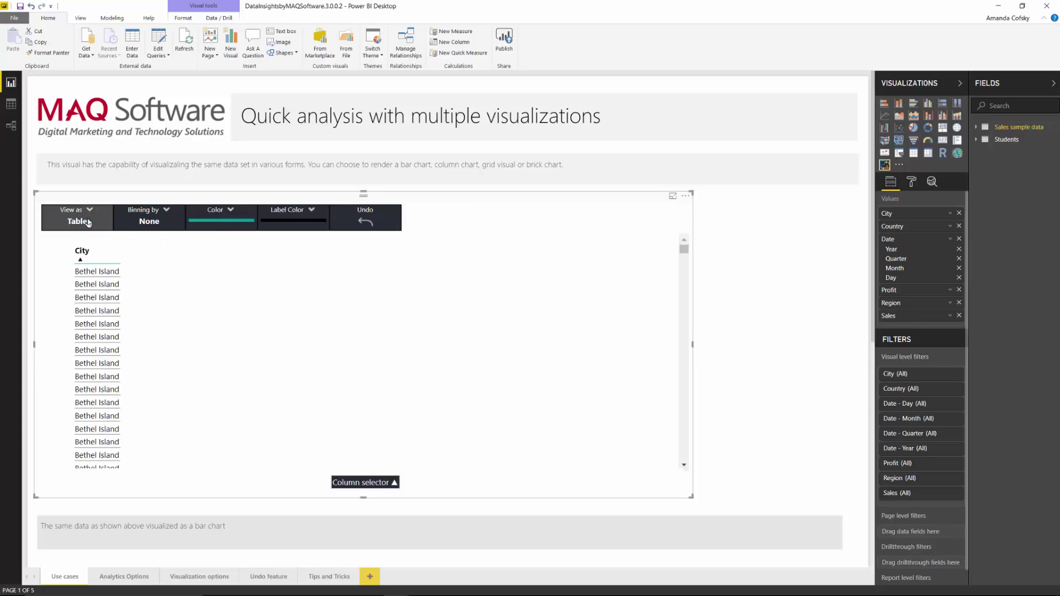
left_click(88, 223)
left_click(61, 248)
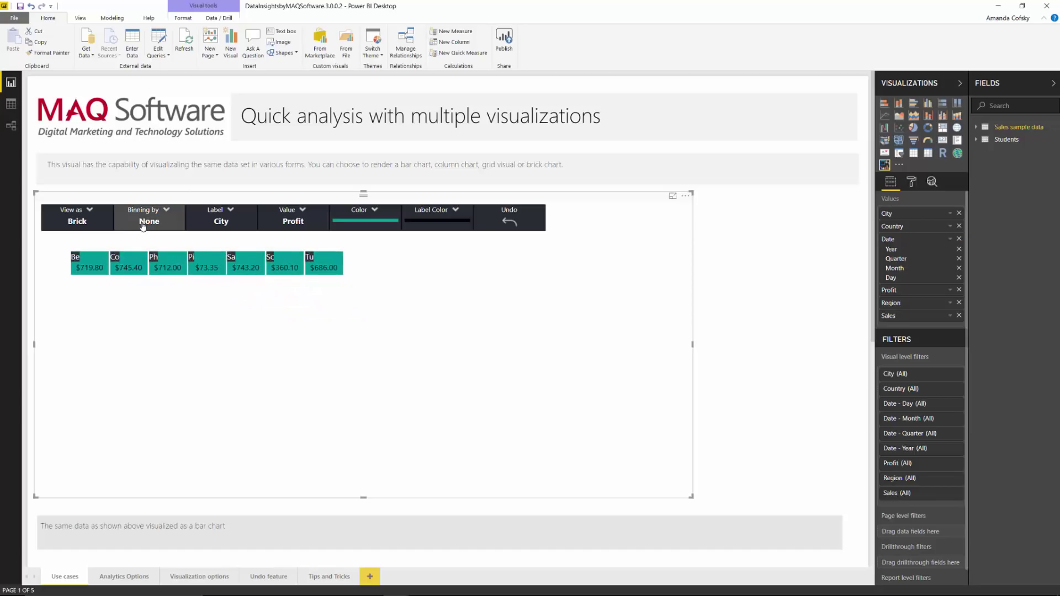
Display the Data Insights visual as a Bar chart binned by Region.
left_click(87, 227)
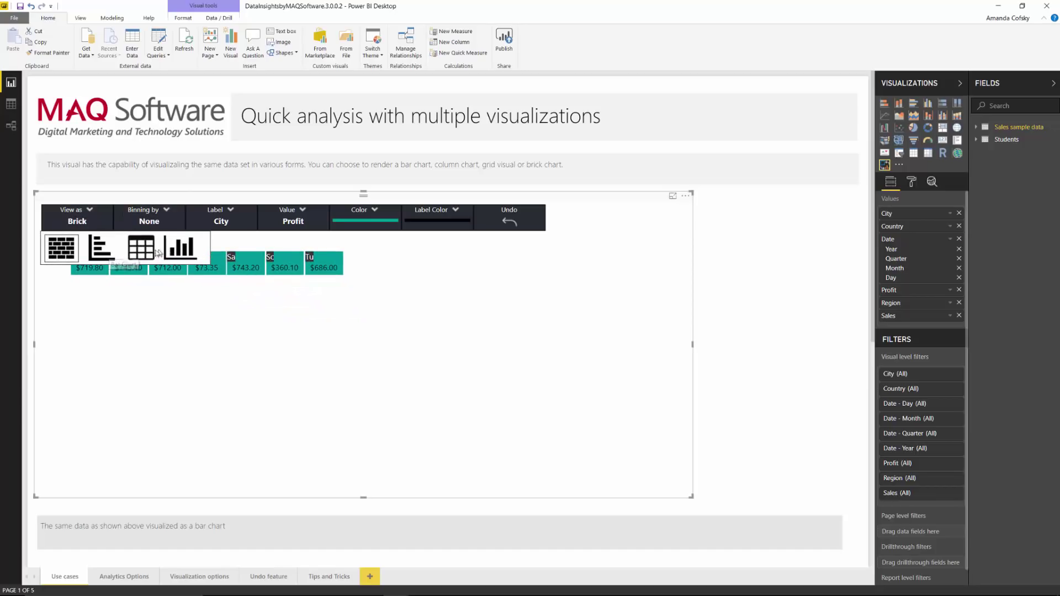
left_click(103, 251)
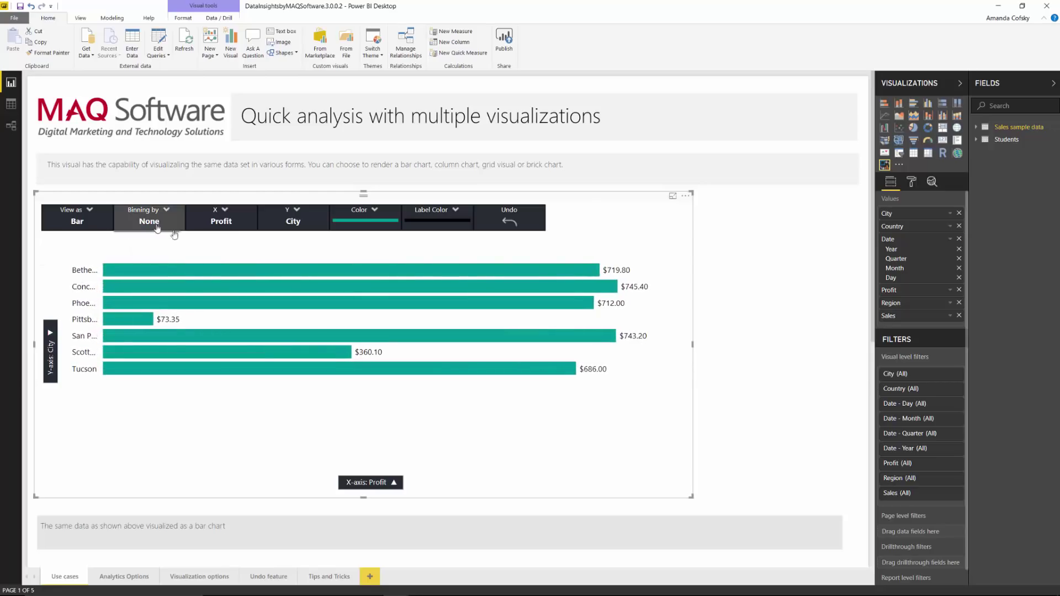
left_click(148, 219)
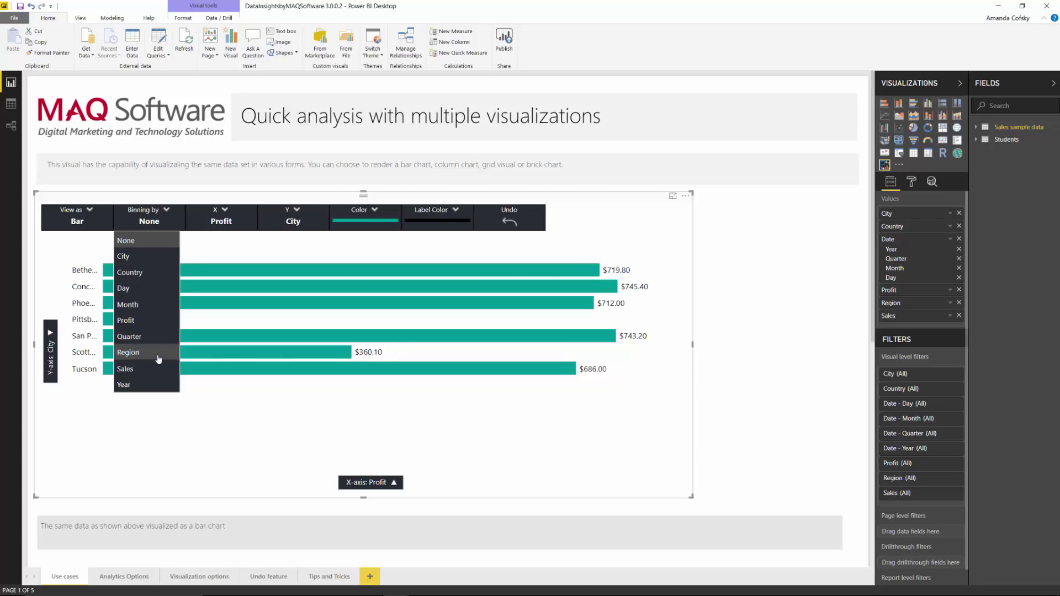
left_click(155, 354)
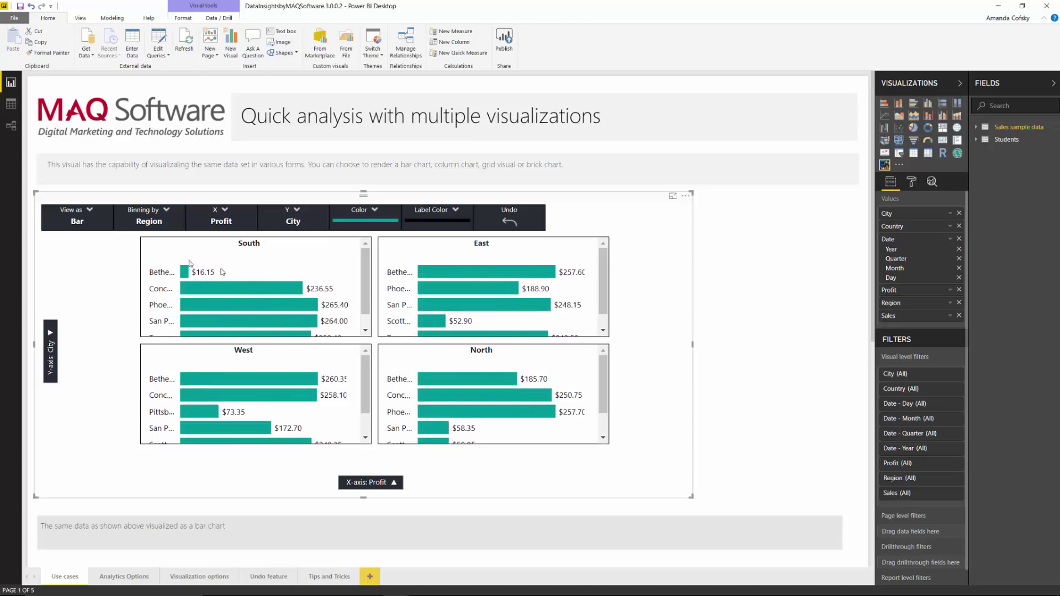
Look through the South region's bars and set the visual's Y-axis to Country.
scroll(259, 295, "down", 5)
scroll(259, 295, "up", 5)
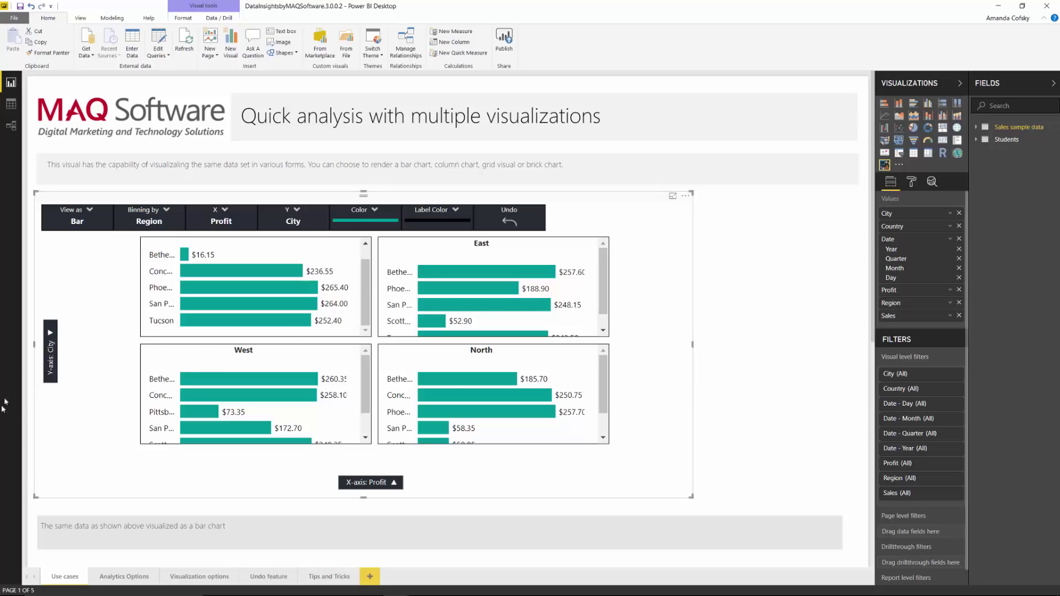
left_click(56, 334)
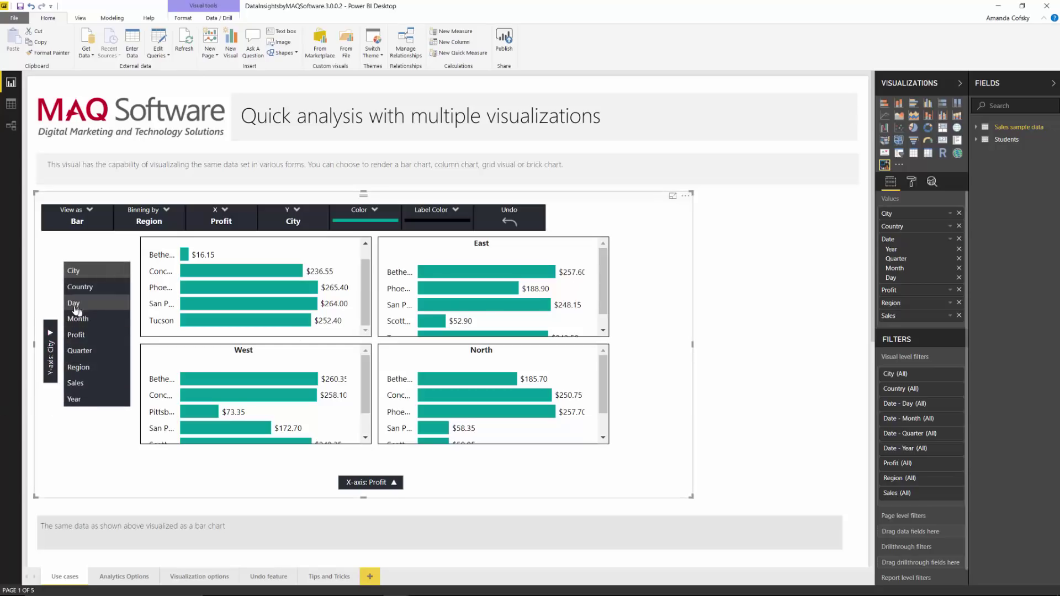
left_click(98, 287)
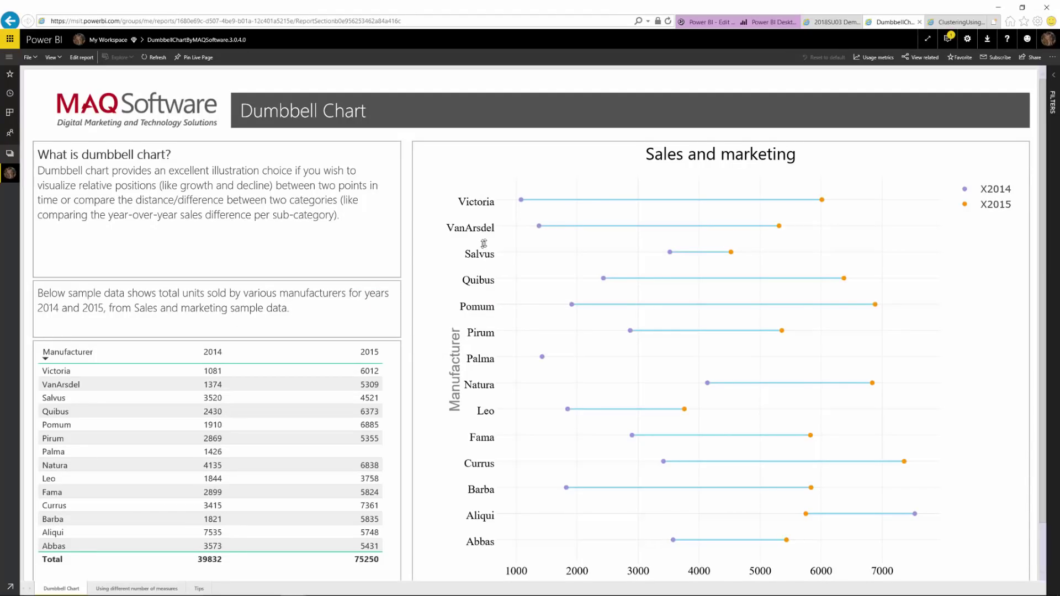
Inspect the 2014 and 2015 data points for Victoria on the dumbbell chart.
mouse_move(509, 197)
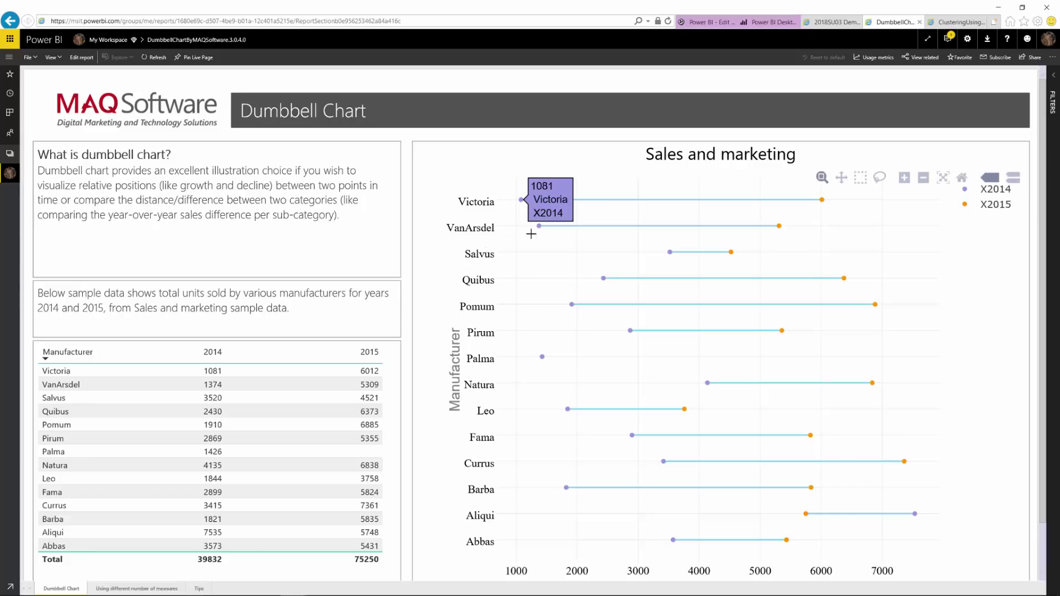
mouse_move(527, 356)
mouse_move(824, 203)
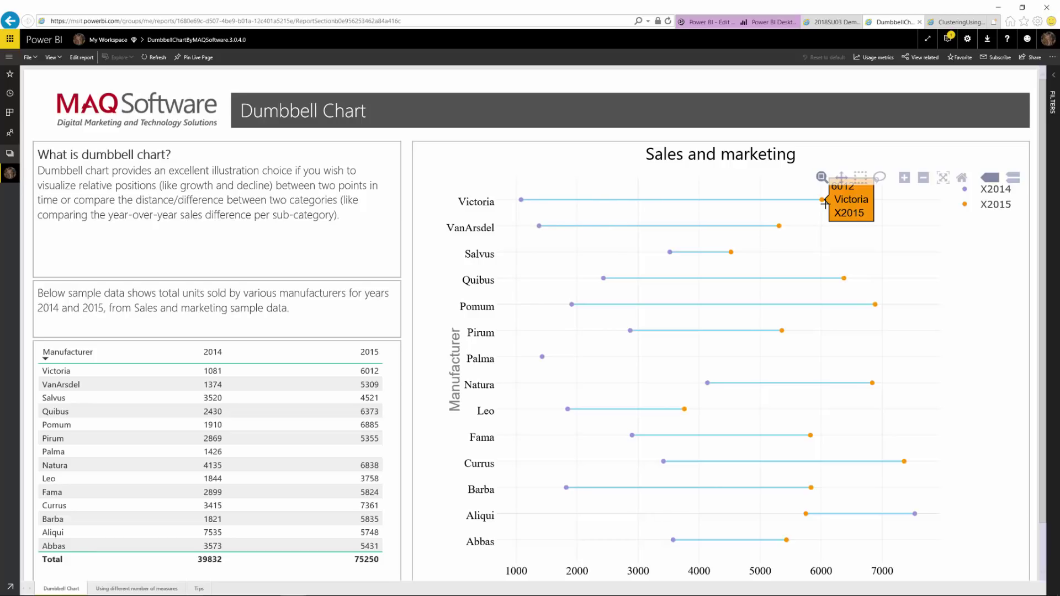